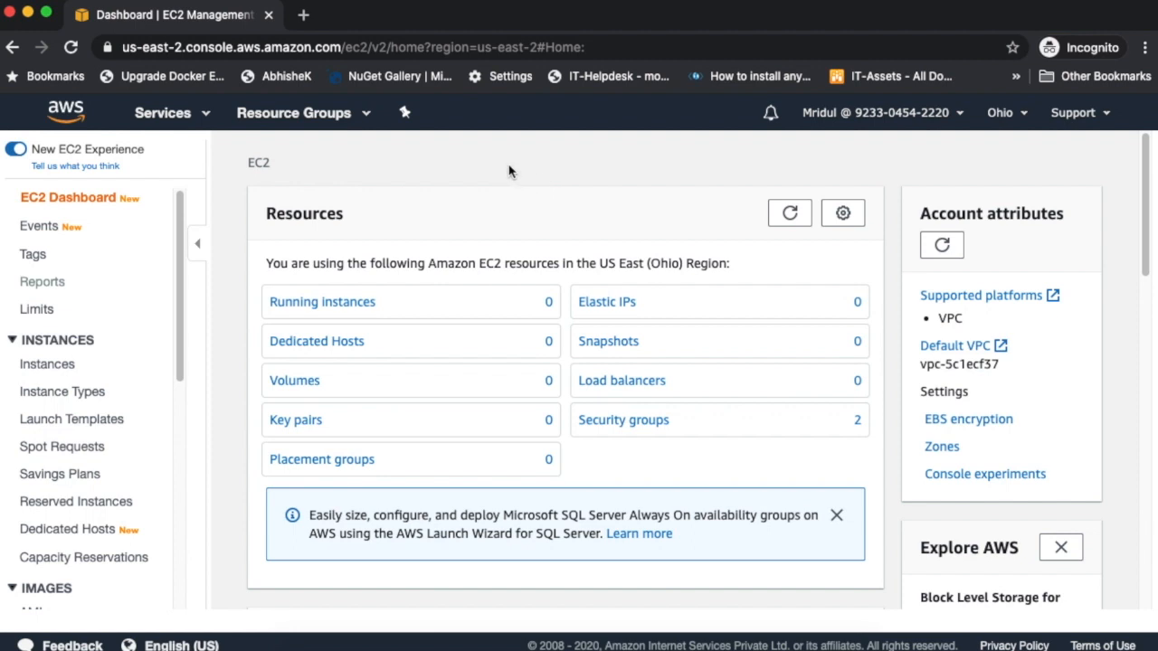
Start launching a new EC2 instance and select the 64-bit (x86) Amazon Linux 2 AMI (HVM), SSD Volume Type
{"action": "left_click", "coordinate": [344, 306]}
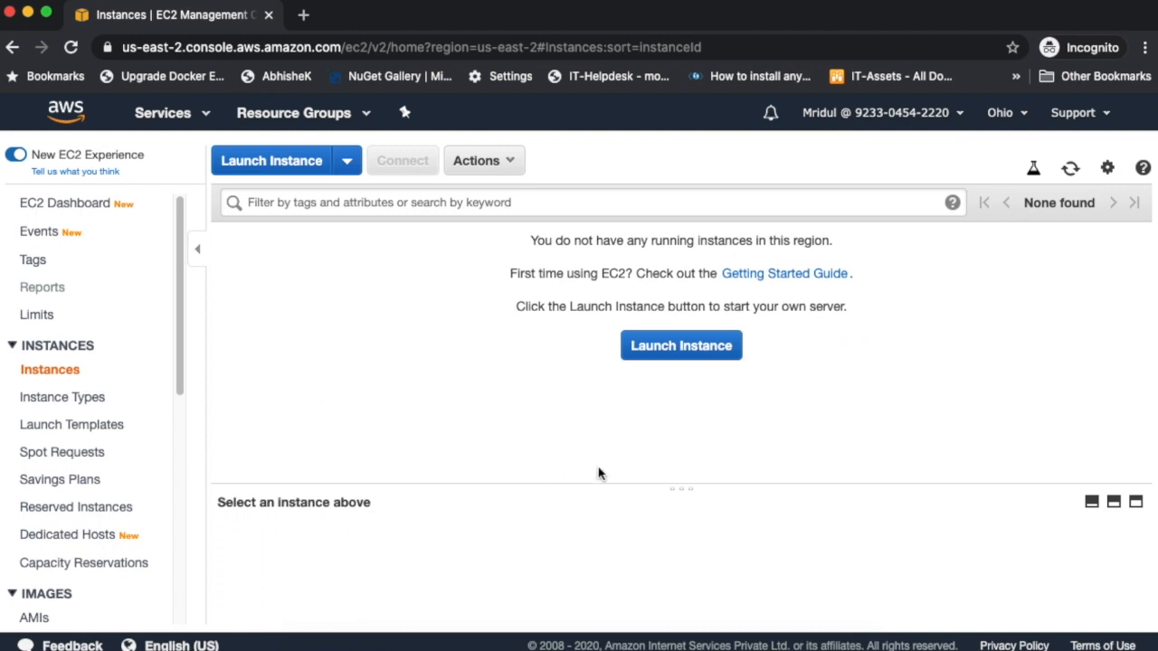
{"action": "left_click", "coordinate": [250, 169]}
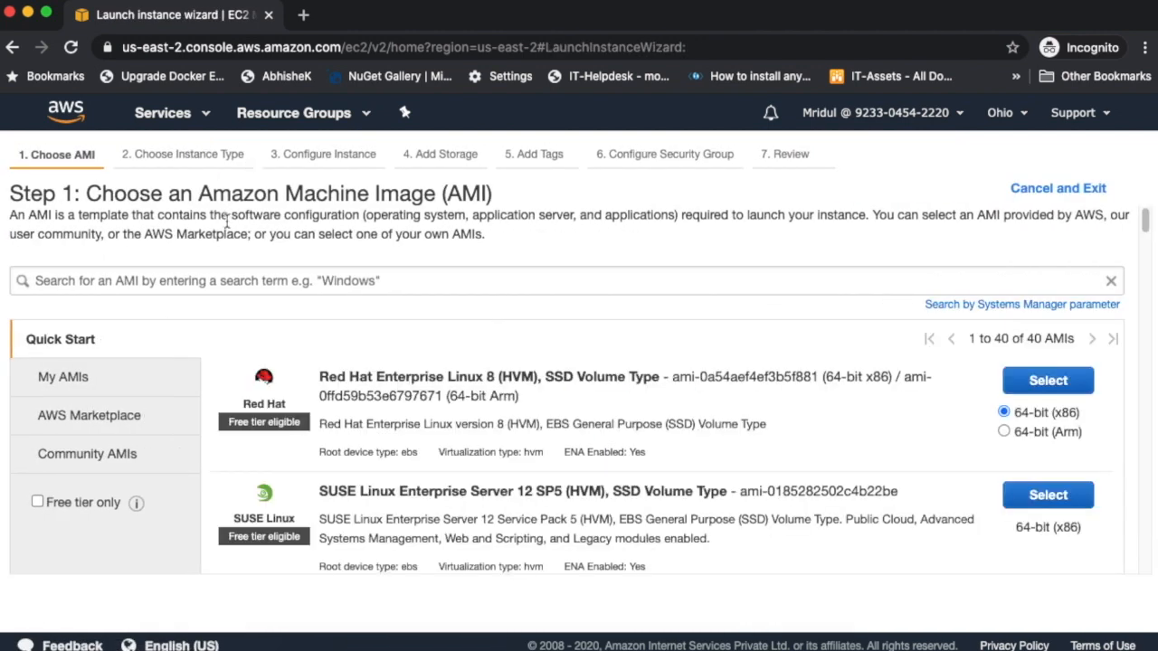
{"action": "scroll", "coordinate": [406, 375], "scroll_direction": "down", "scroll_amount": 1}
{"action": "scroll", "coordinate": [401, 395], "scroll_direction": "down", "scroll_amount": 7}
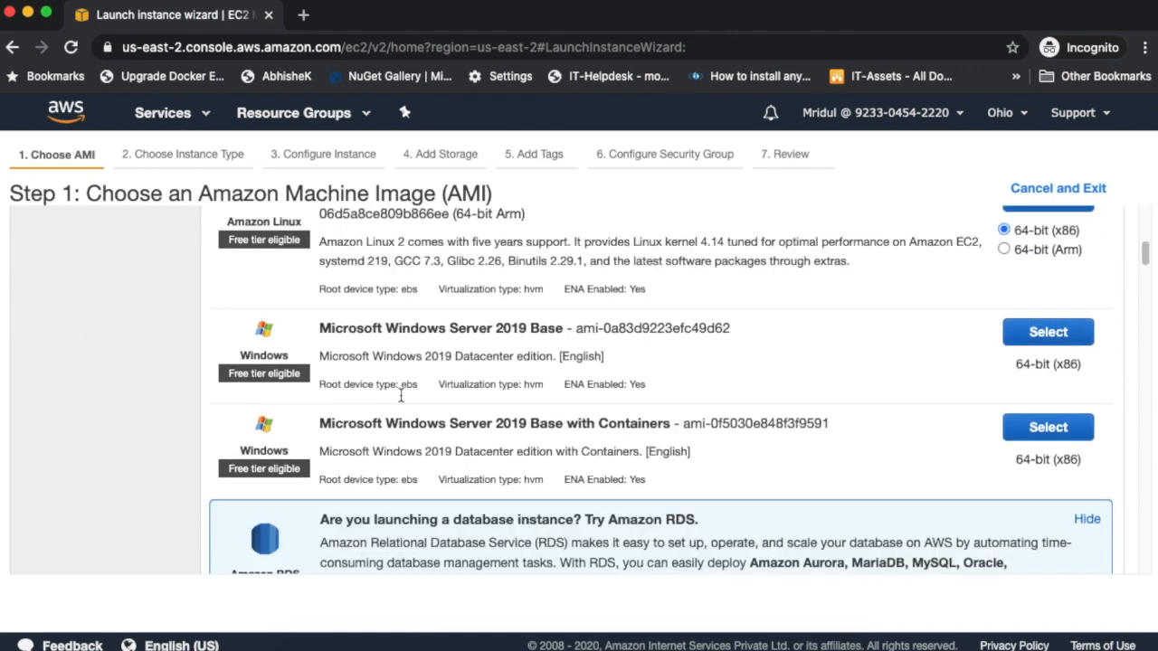
{"action": "scroll", "coordinate": [413, 505], "scroll_direction": "up", "scroll_amount": 8}
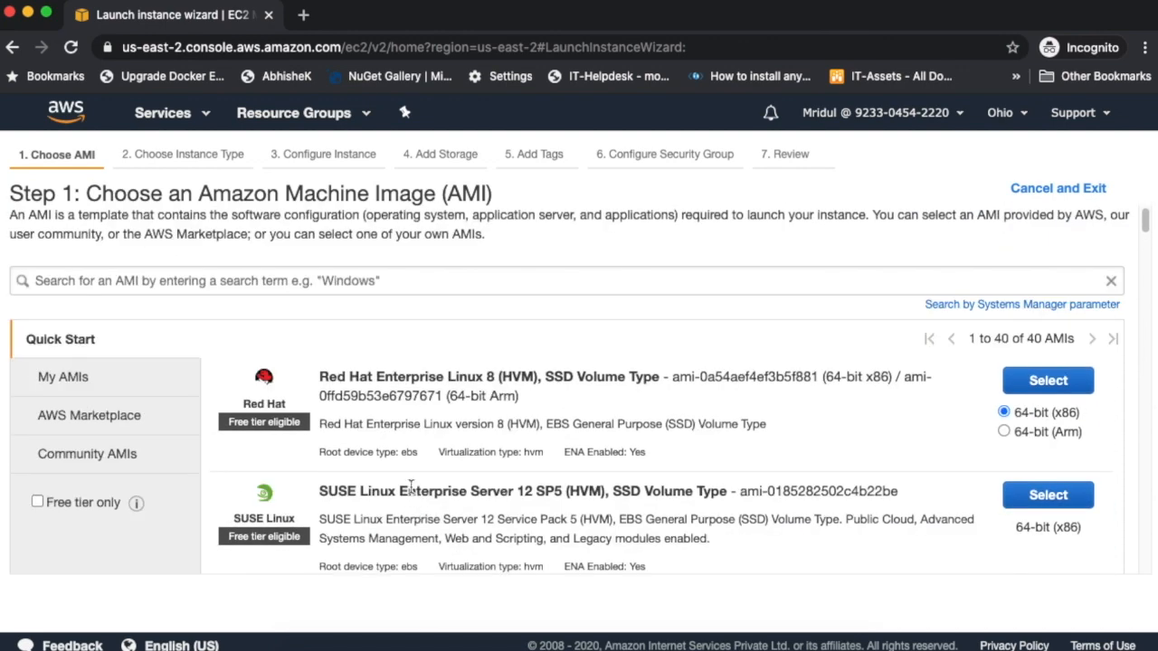
{"action": "scroll", "coordinate": [412, 486], "scroll_direction": "down", "scroll_amount": 3}
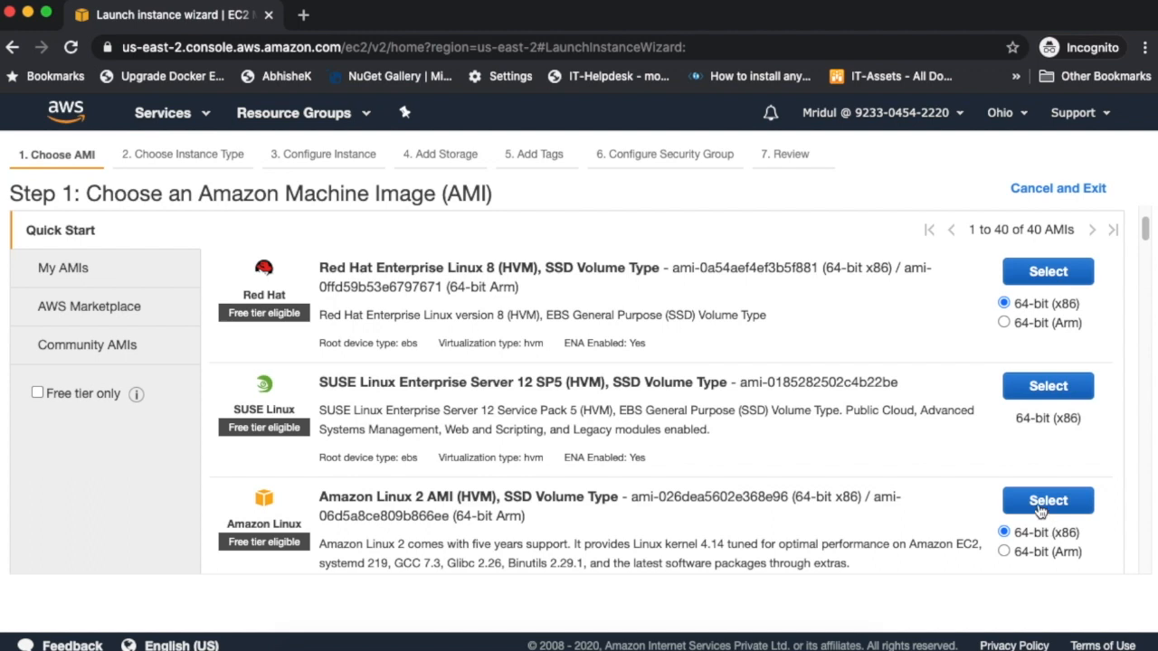
{"action": "left_click", "coordinate": [1040, 510]}
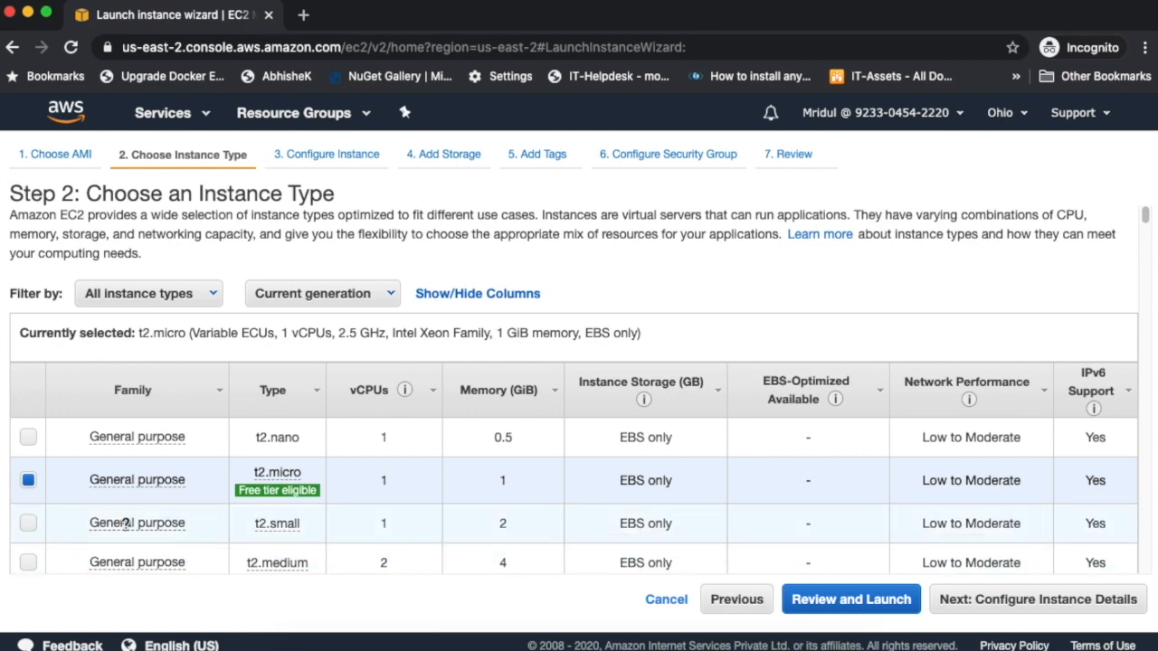
Accept the t2.micro instance type and set the number of instances to 1 in the instance details
{"action": "mouse_move", "coordinate": [276, 491]}
{"action": "left_click", "coordinate": [965, 606]}
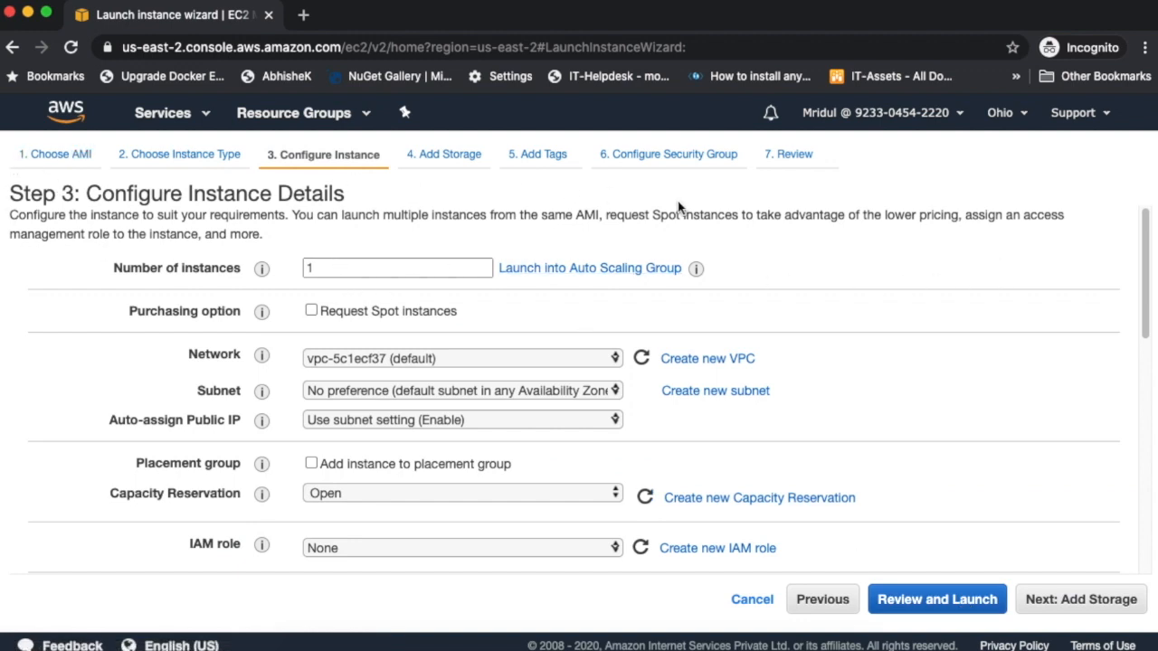
{"action": "left_click", "coordinate": [311, 269]}
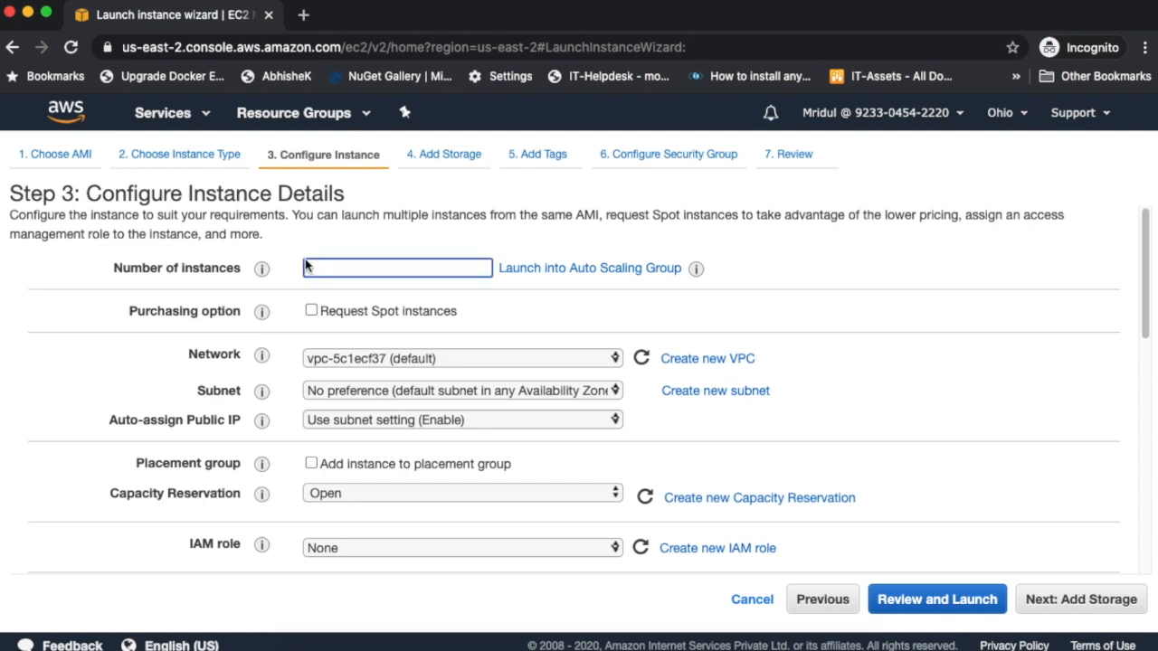
{"action": "double_click", "coordinate": [306, 268]}
{"action": "key", "text": "BackSpace"}
{"action": "type", "text": "1"}
Set the network to the default VPC with the us-east-2a subnet, and let public IP assignment use the subnet setting (Enable)
{"action": "left_click", "coordinate": [519, 362]}
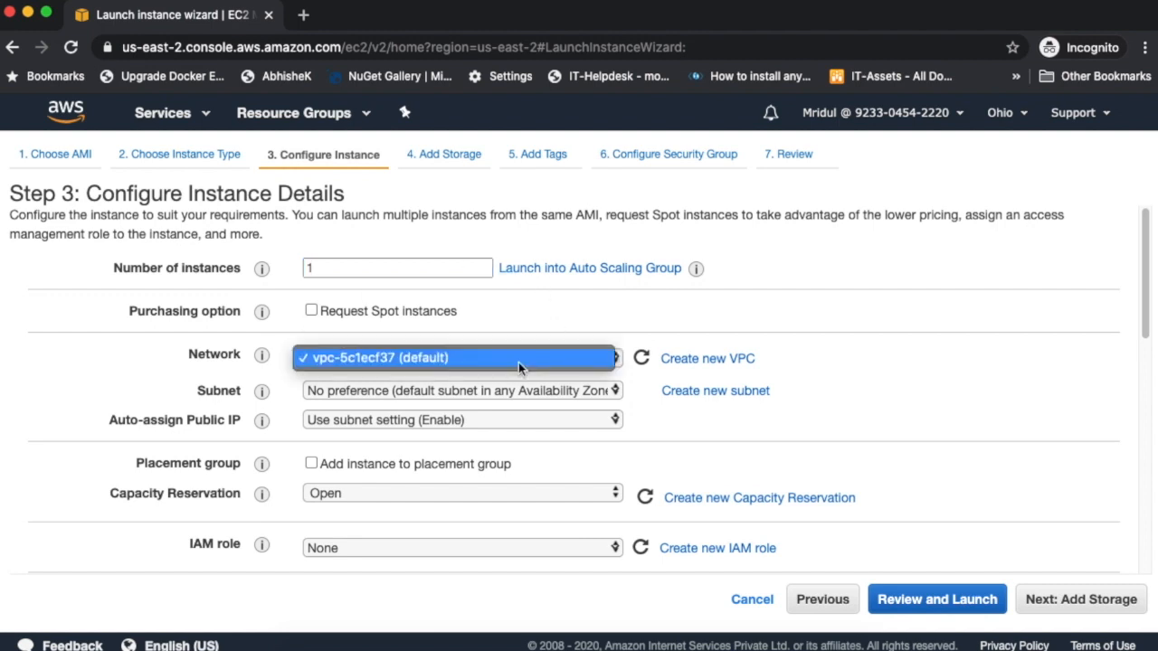
{"action": "left_click", "coordinate": [430, 357]}
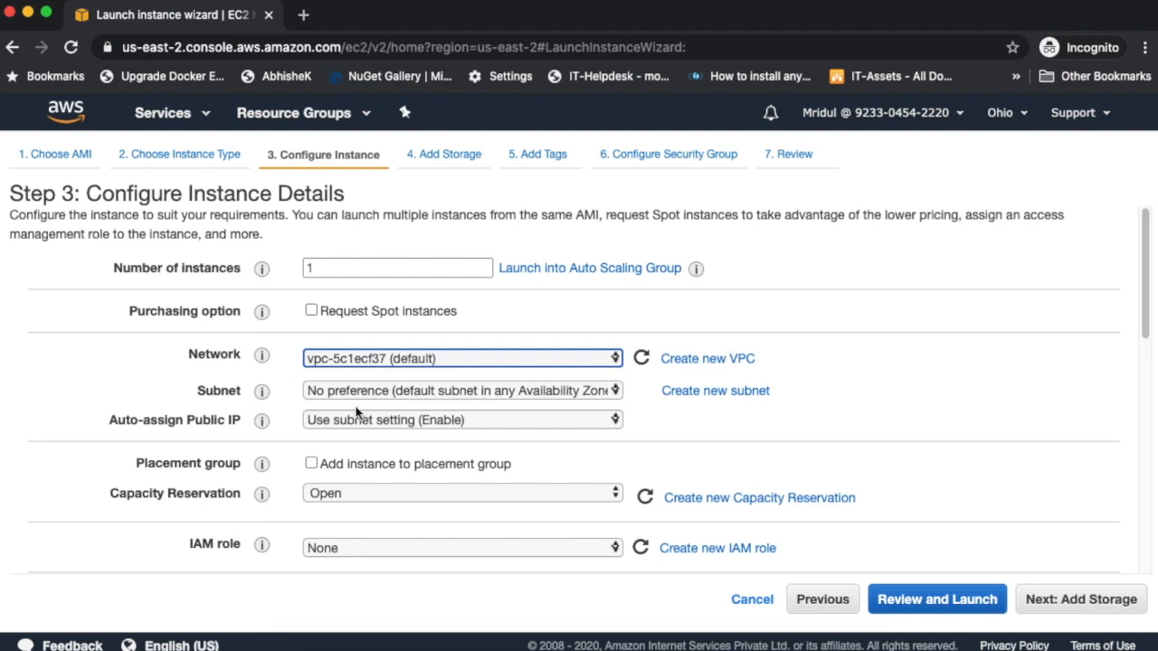
{"action": "left_click", "coordinate": [520, 392]}
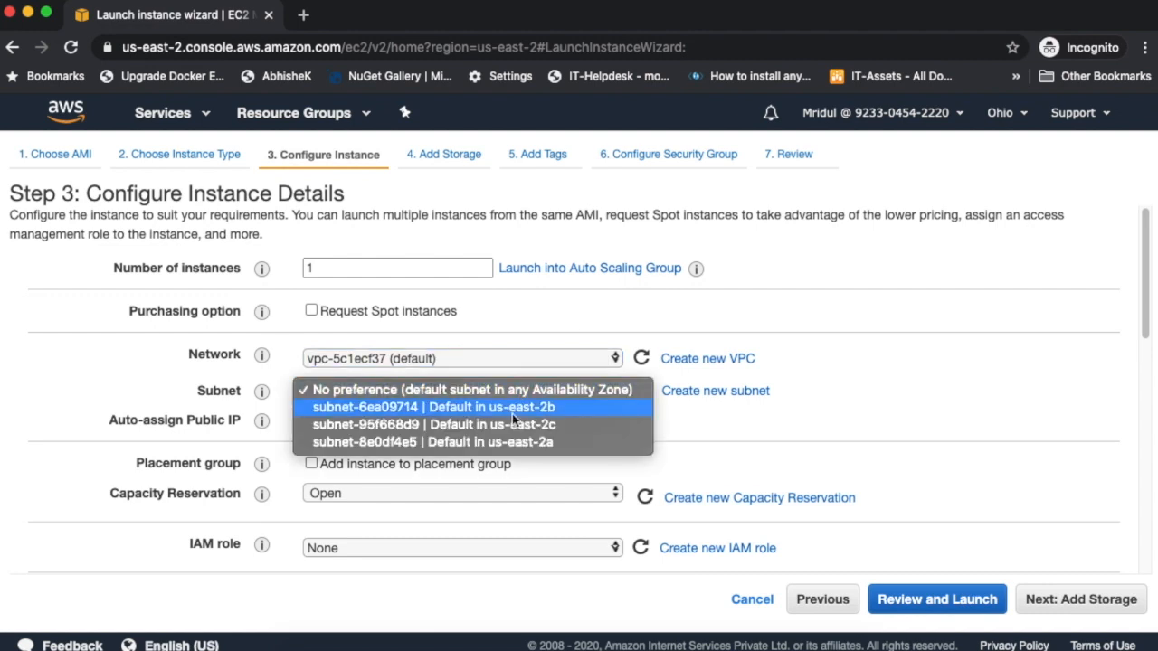
{"action": "left_click", "coordinate": [353, 442]}
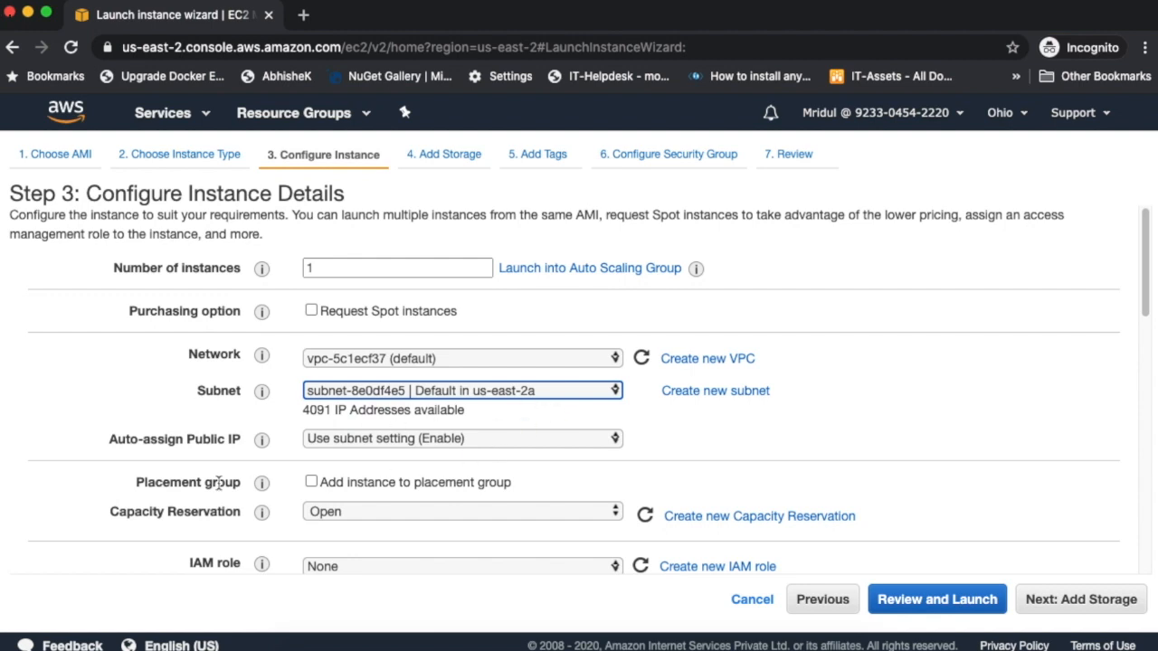
{"action": "left_click", "coordinate": [421, 440]}
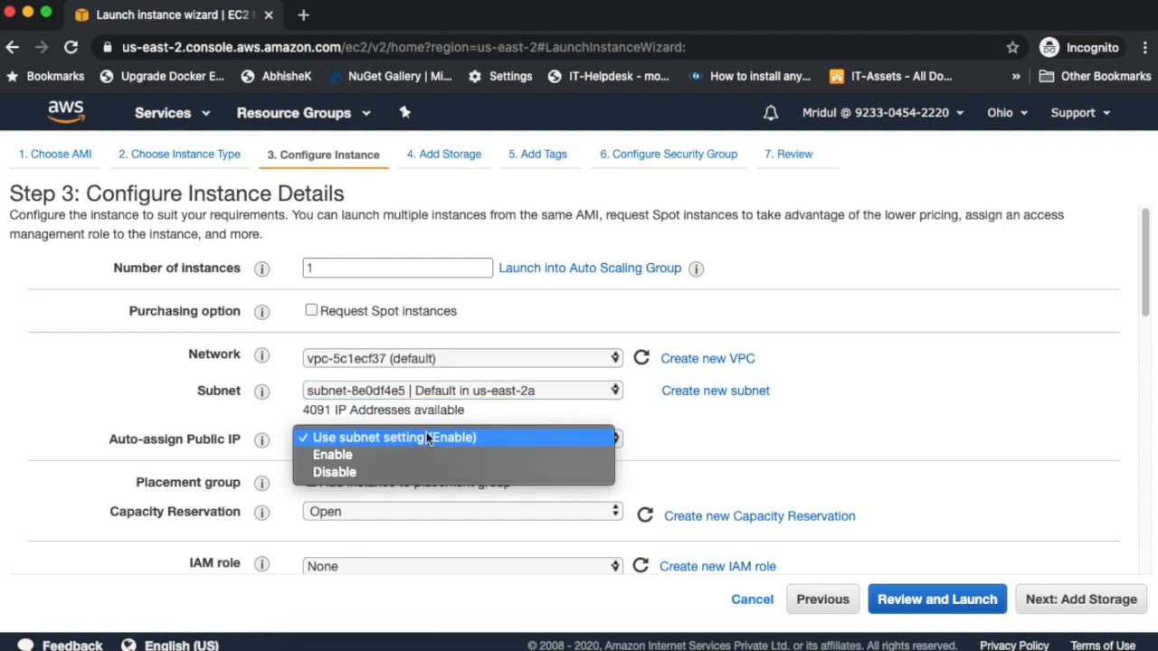
{"action": "left_click", "coordinate": [430, 438]}
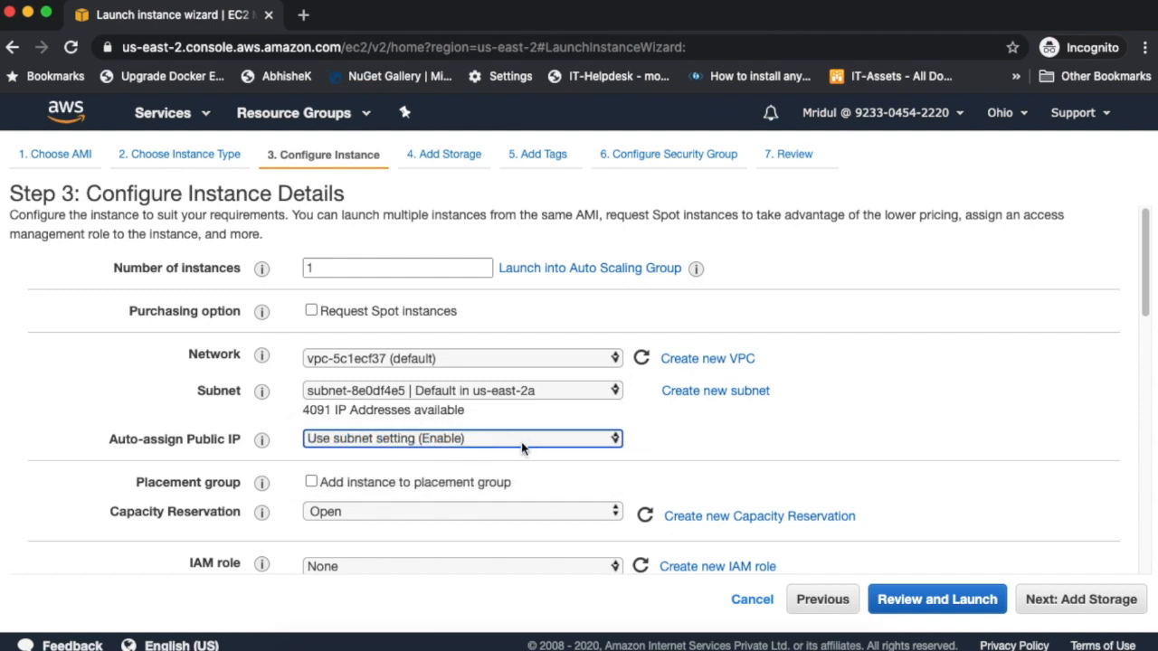
Leave Capacity Reservation at Open and enable protection against accidental termination
{"action": "scroll", "coordinate": [512, 452], "scroll_direction": "down", "scroll_amount": 1}
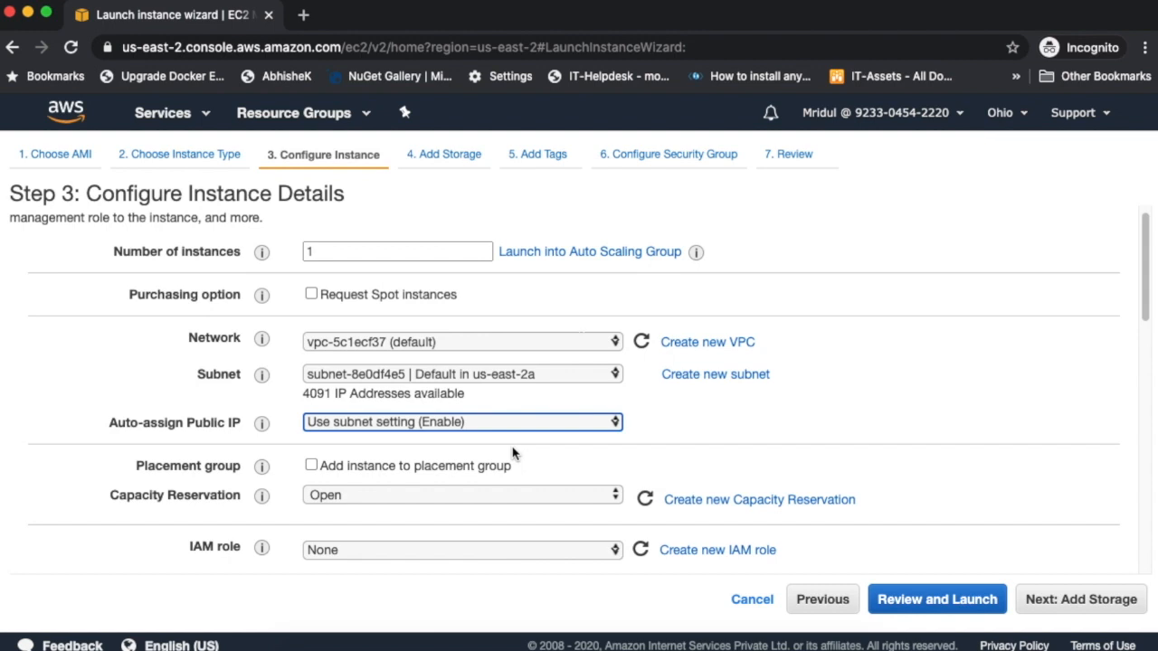
{"action": "scroll", "coordinate": [512, 453], "scroll_direction": "down", "scroll_amount": 3}
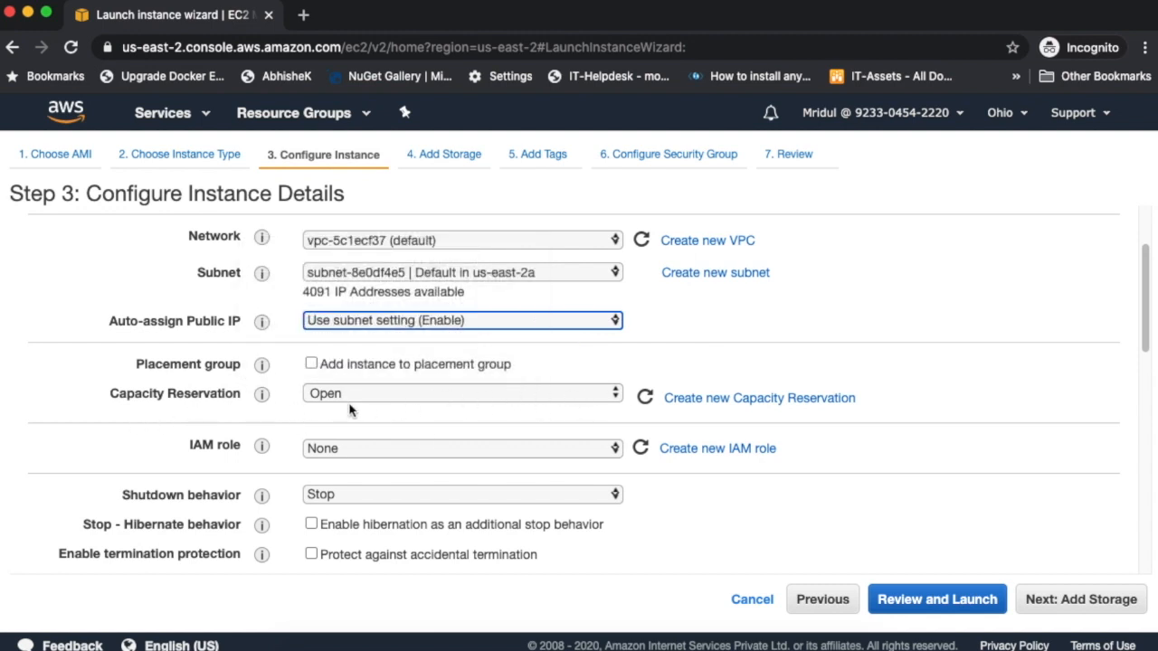
{"action": "left_click", "coordinate": [376, 401]}
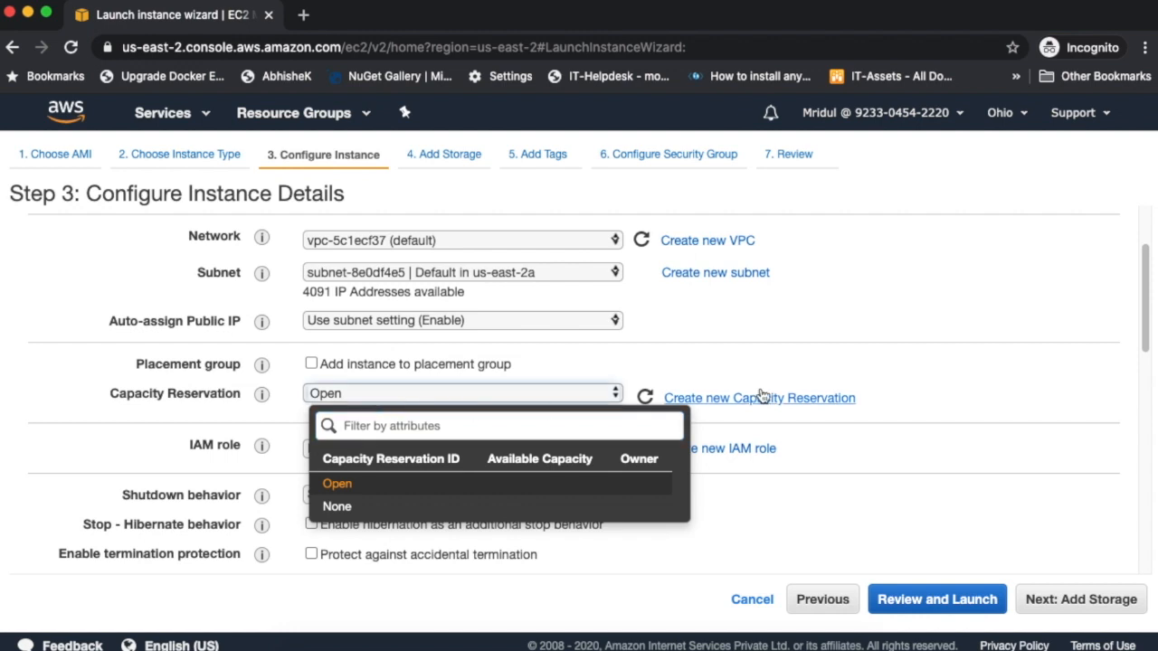
{"action": "left_click", "coordinate": [931, 348]}
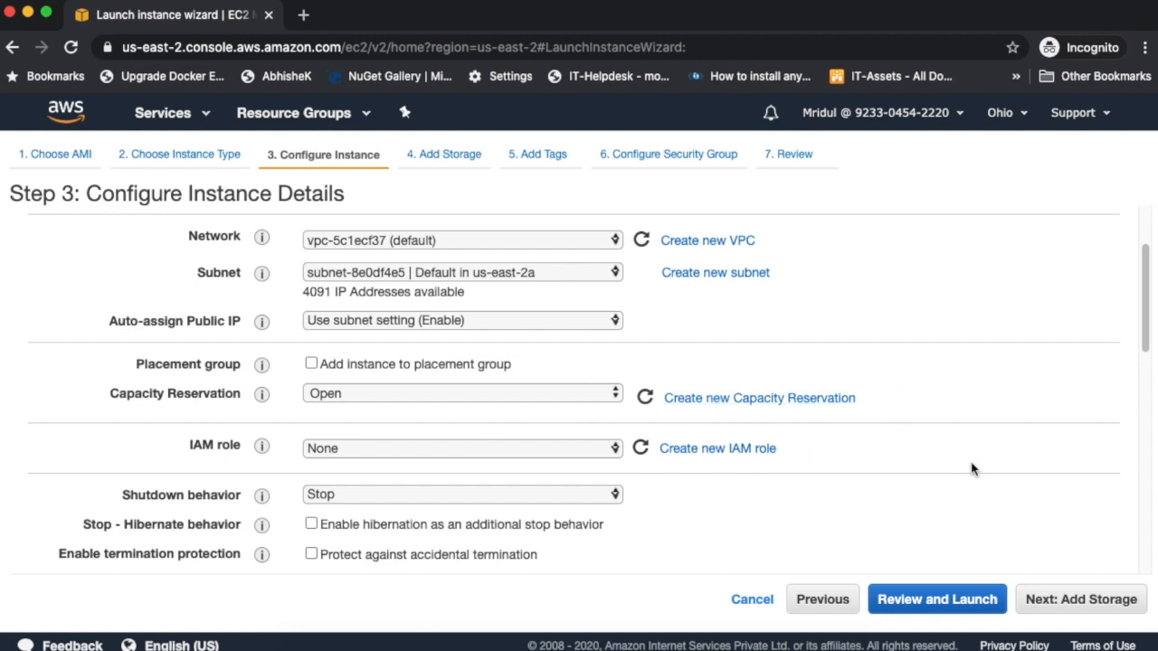
{"action": "scroll", "coordinate": [386, 479], "scroll_direction": "down", "scroll_amount": 3}
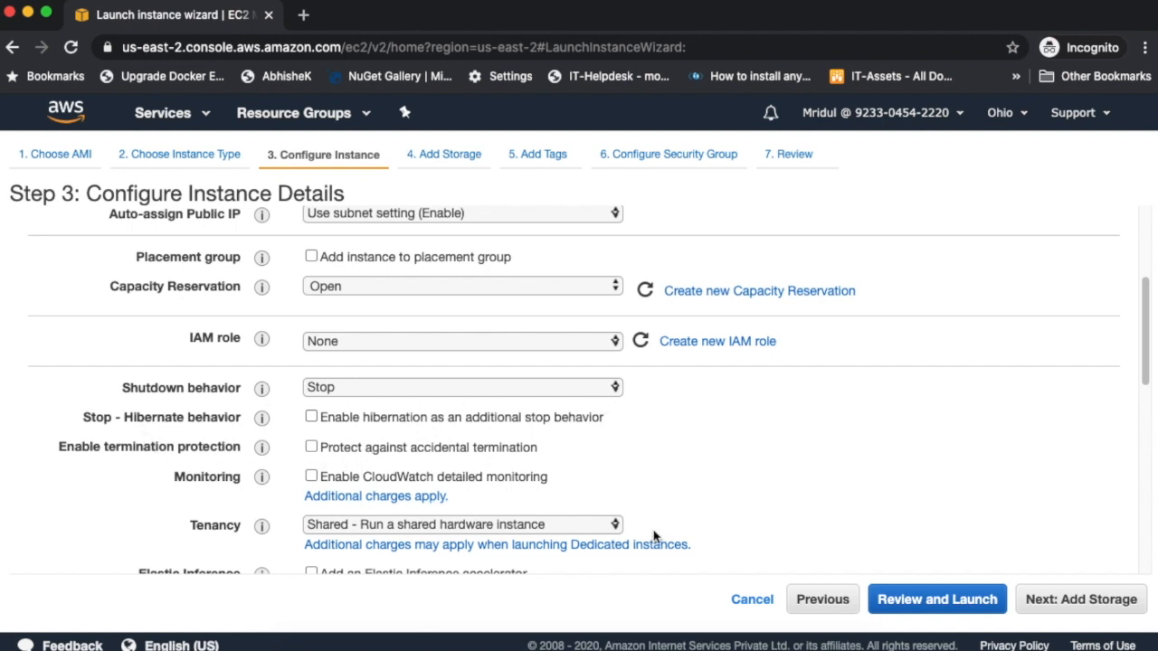
{"action": "left_click", "coordinate": [312, 447]}
{"action": "scroll", "coordinate": [335, 479], "scroll_direction": "down", "scroll_amount": 1}
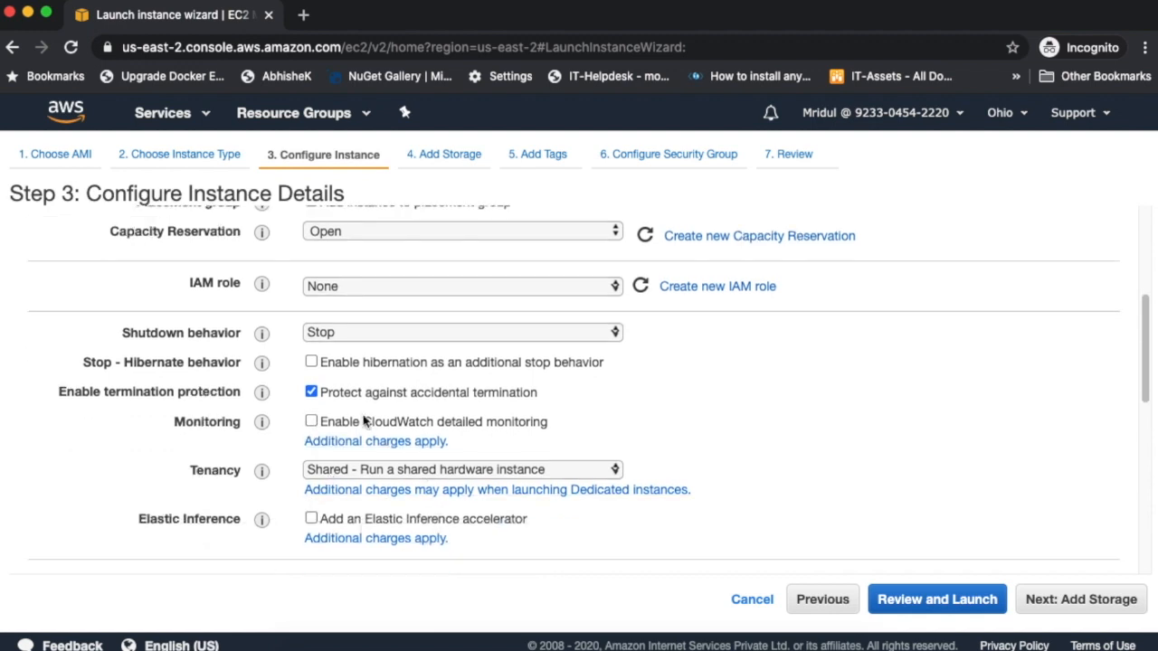
Keep the default network interface and advanced details and continue to the storage configuration
{"action": "scroll", "coordinate": [556, 484], "scroll_direction": "down", "scroll_amount": 6}
{"action": "scroll", "coordinate": [556, 479], "scroll_direction": "up", "scroll_amount": 2}
{"action": "scroll", "coordinate": [555, 478], "scroll_direction": "up", "scroll_amount": 1}
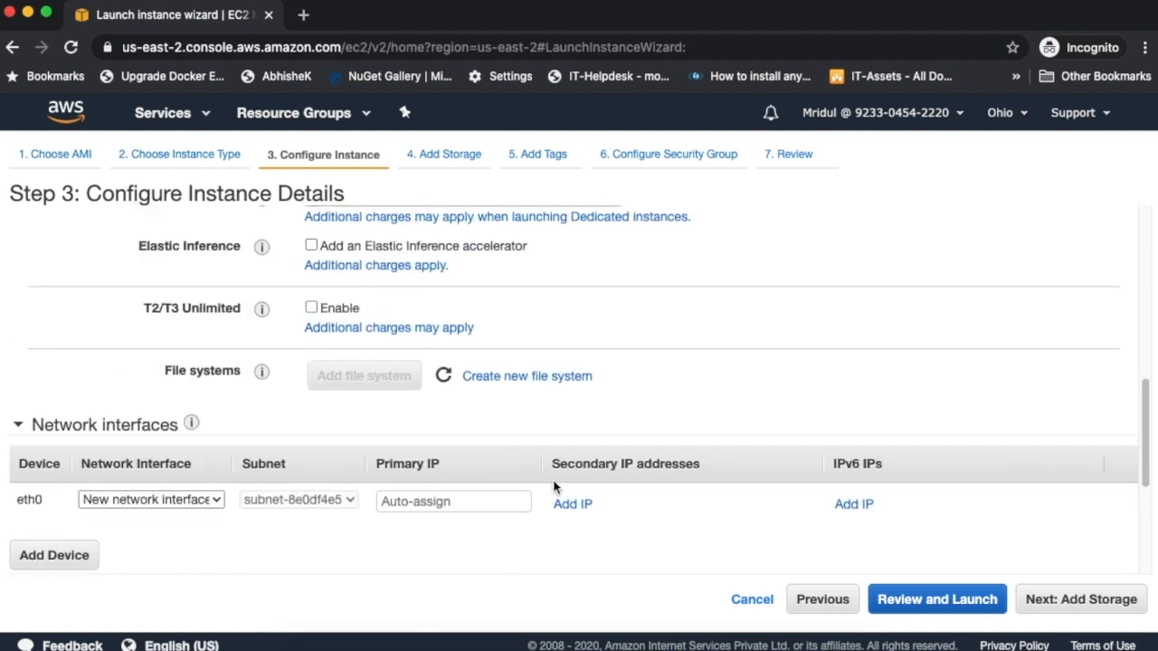
{"action": "scroll", "coordinate": [412, 437], "scroll_direction": "down", "scroll_amount": 3}
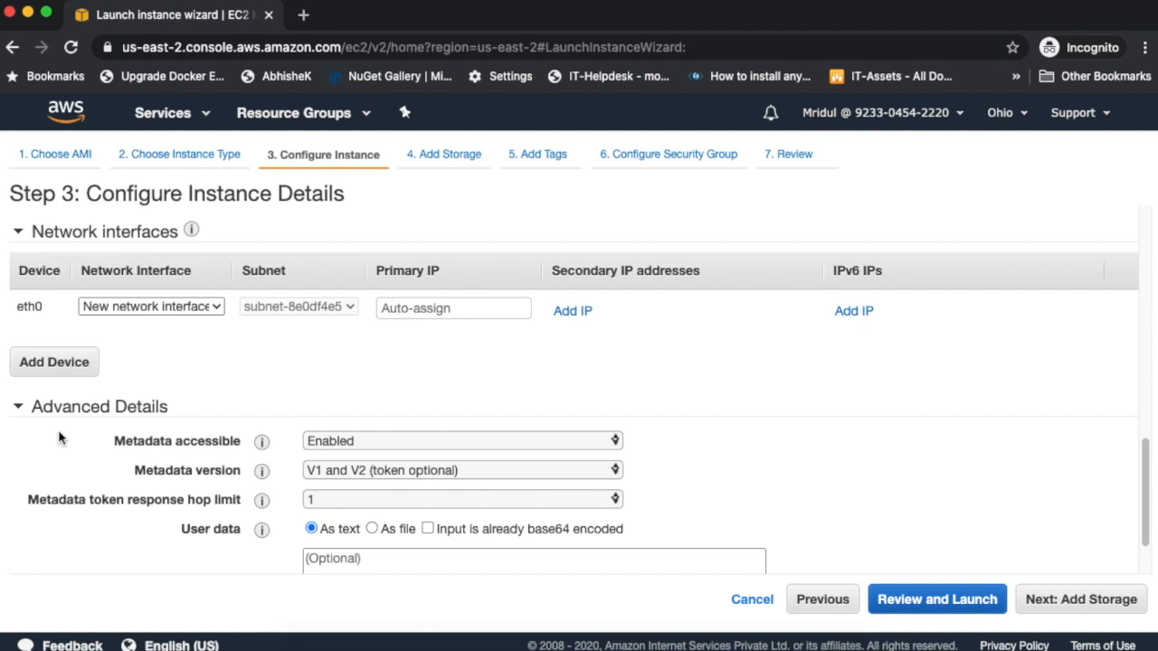
{"action": "scroll", "coordinate": [51, 461], "scroll_direction": "down", "scroll_amount": 2}
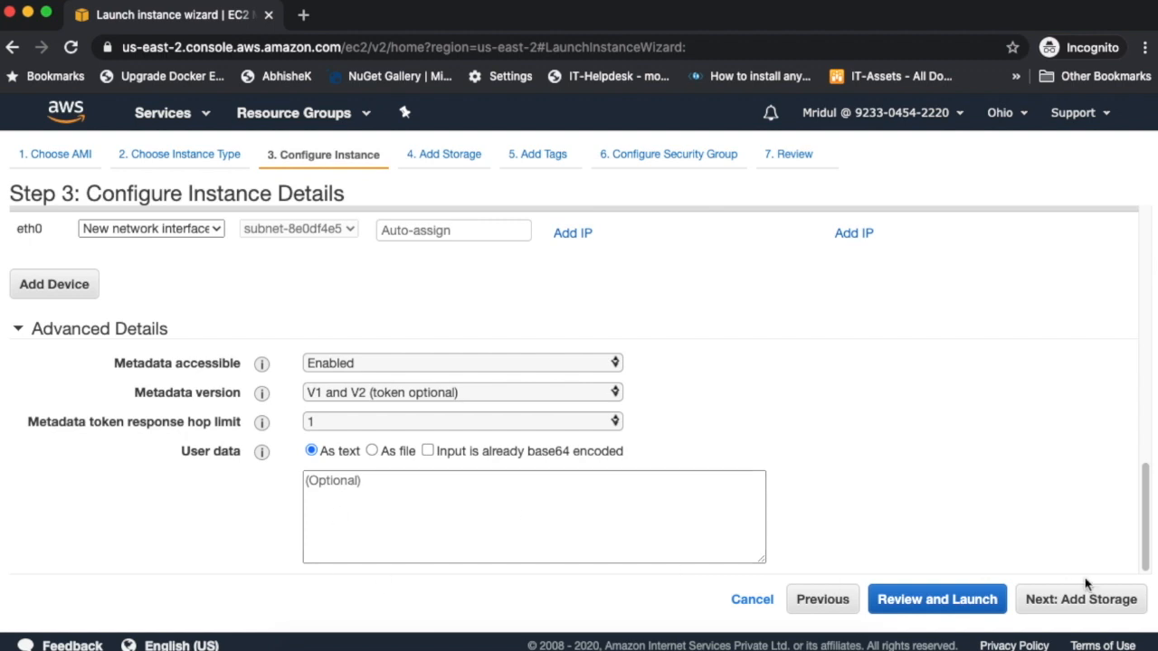
{"action": "left_click", "coordinate": [1088, 604]}
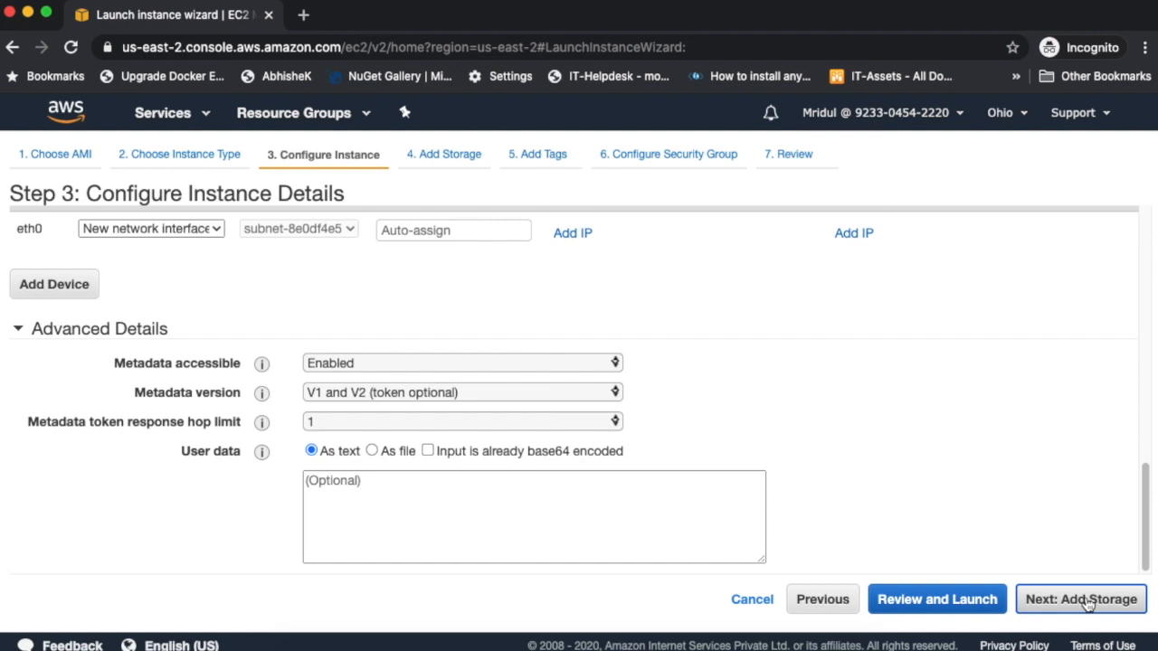
{"action": "left_click", "coordinate": [1088, 604]}
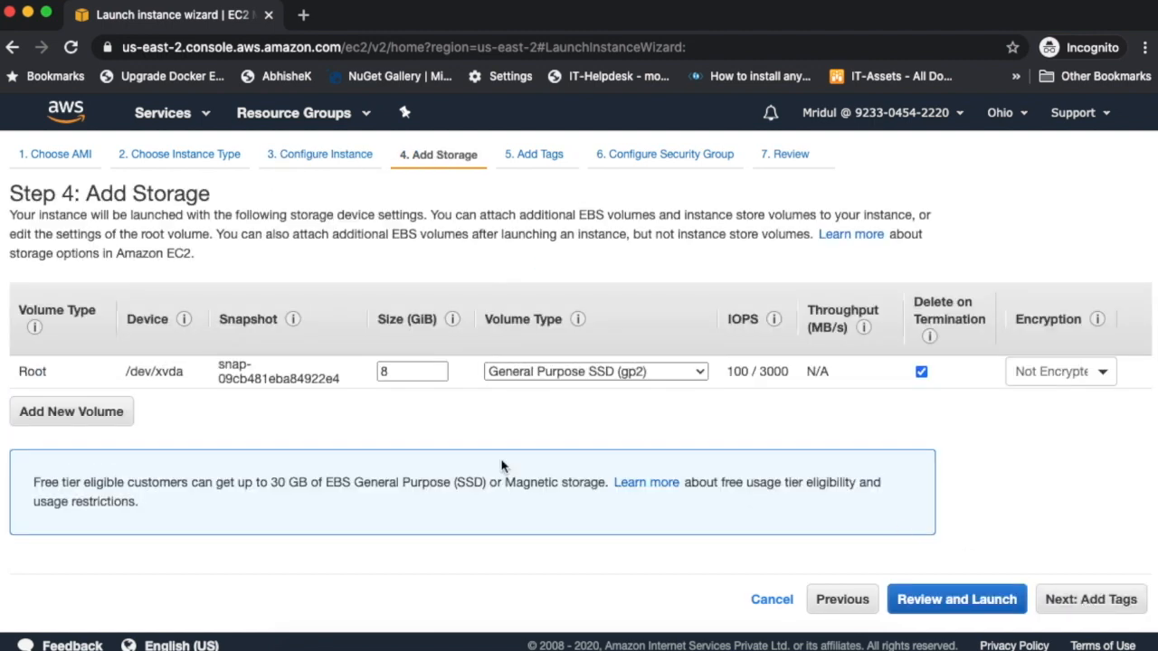
Check the root volume size and the note on free tier storage eligibility
{"action": "double_click", "coordinate": [404, 371]}
{"action": "left_click", "coordinate": [403, 372]}
{"action": "double_click", "coordinate": [380, 372]}
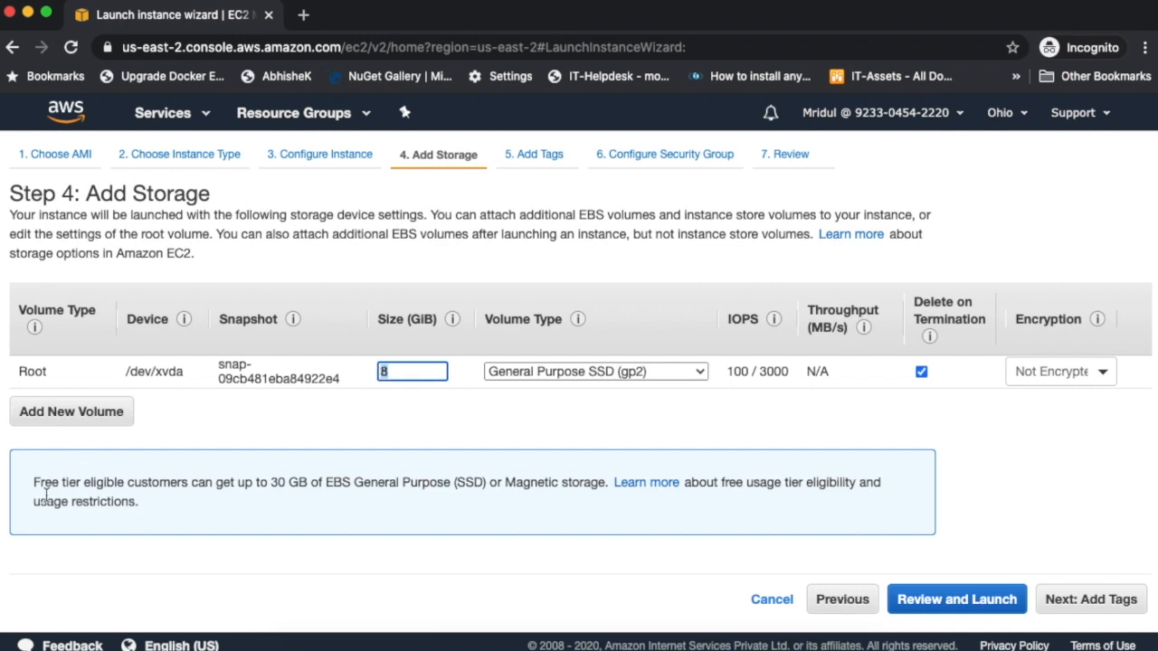
{"action": "left_click_drag", "start_coordinate": [40, 482], "coordinate": [319, 484]}
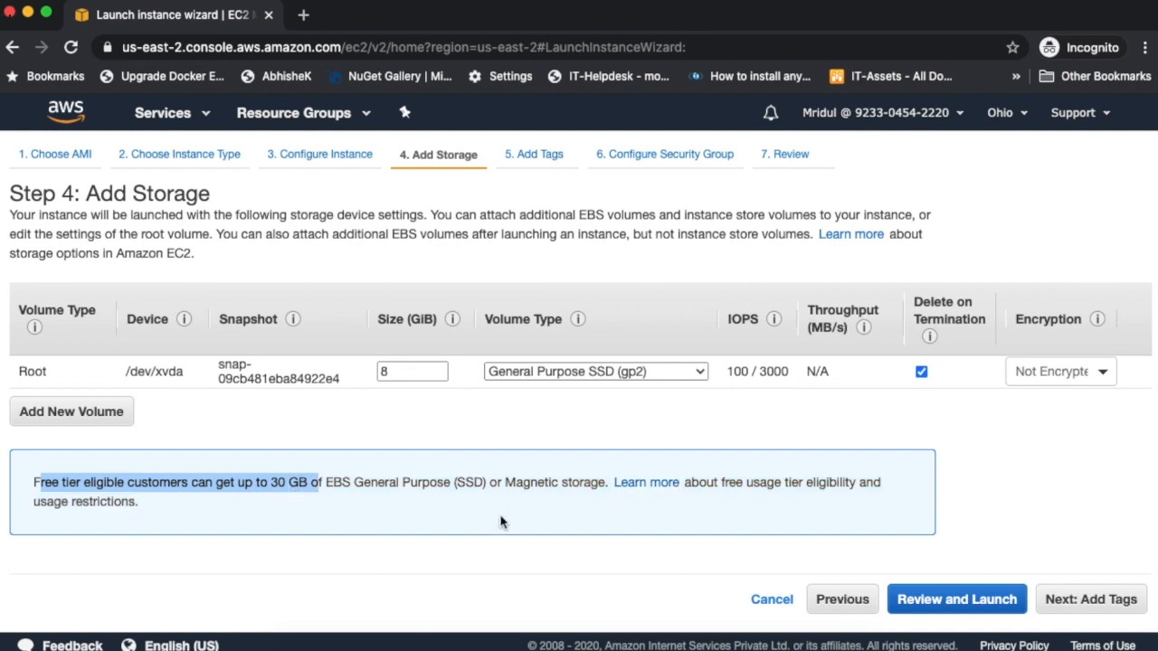
{"action": "left_click", "coordinate": [1078, 493]}
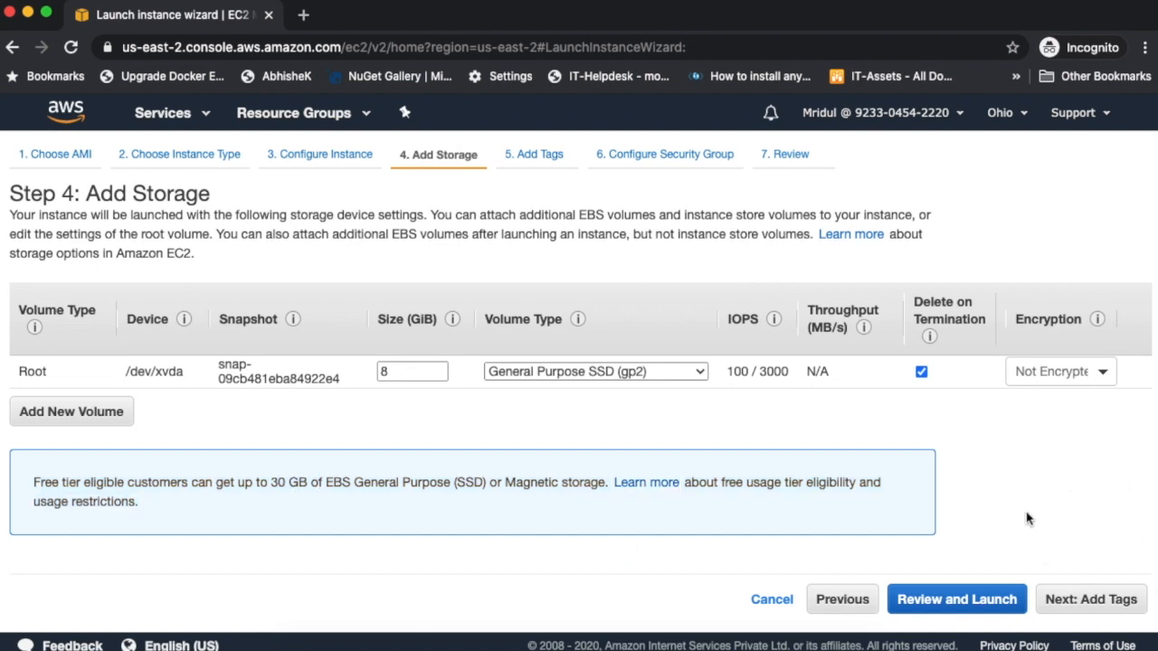
Continue to the tags and add a tag with key Name and value Test-Server
{"action": "left_click", "coordinate": [1091, 601]}
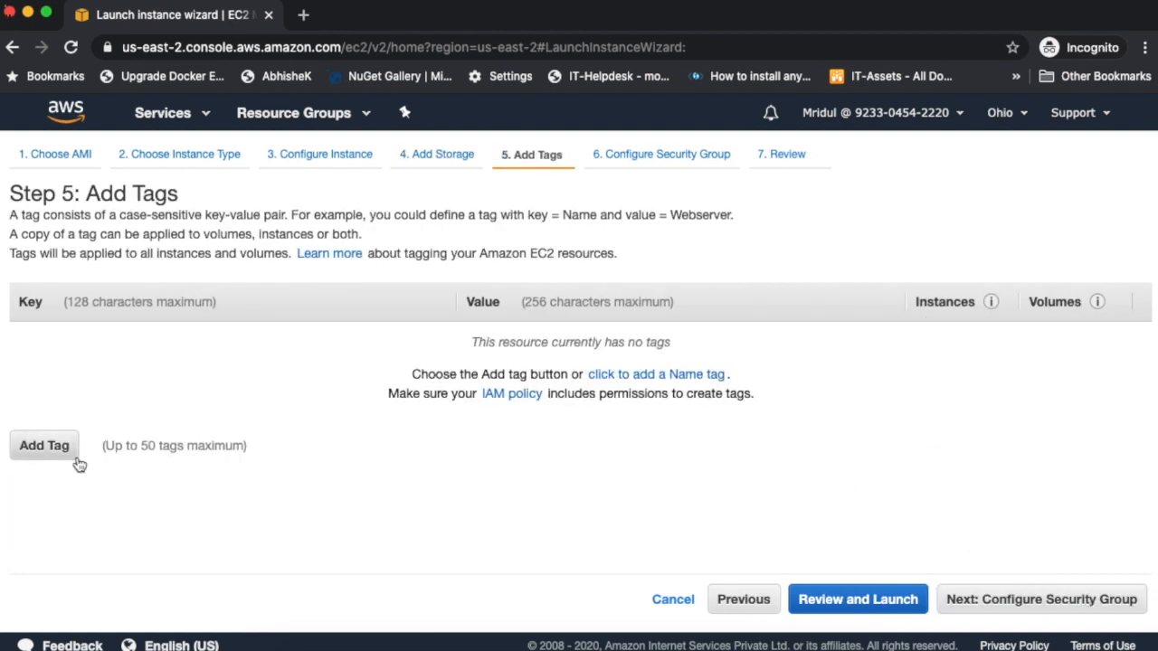
{"action": "left_click", "coordinate": [43, 446]}
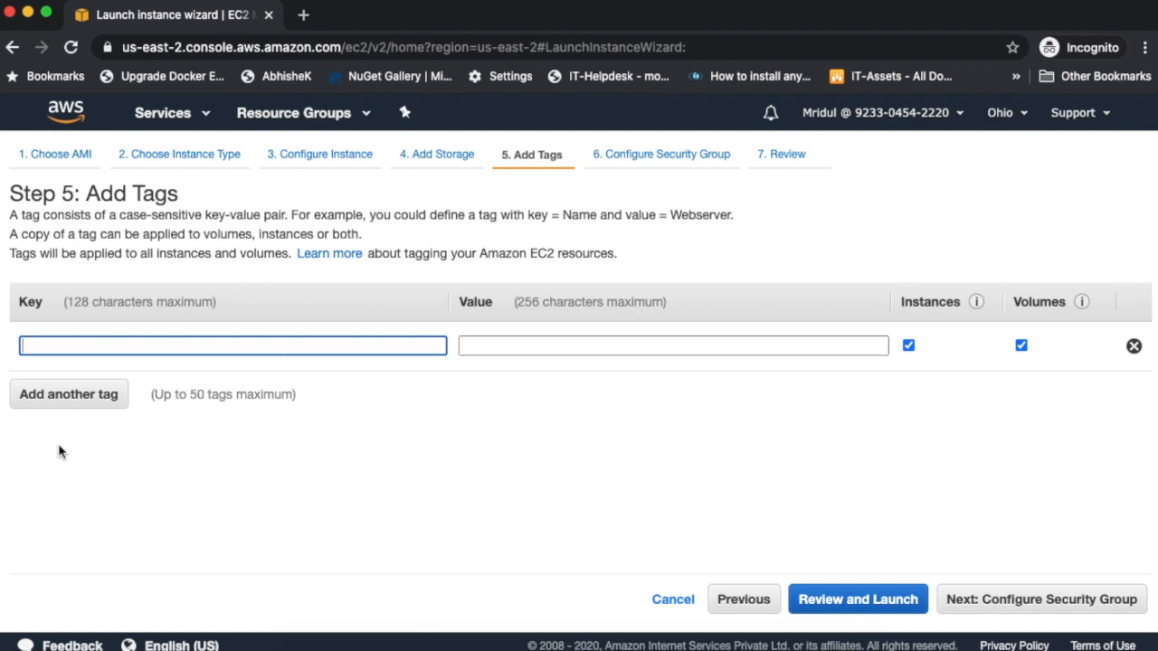
{"action": "type", "text": "Name"}
{"action": "key", "text": "Tab"}
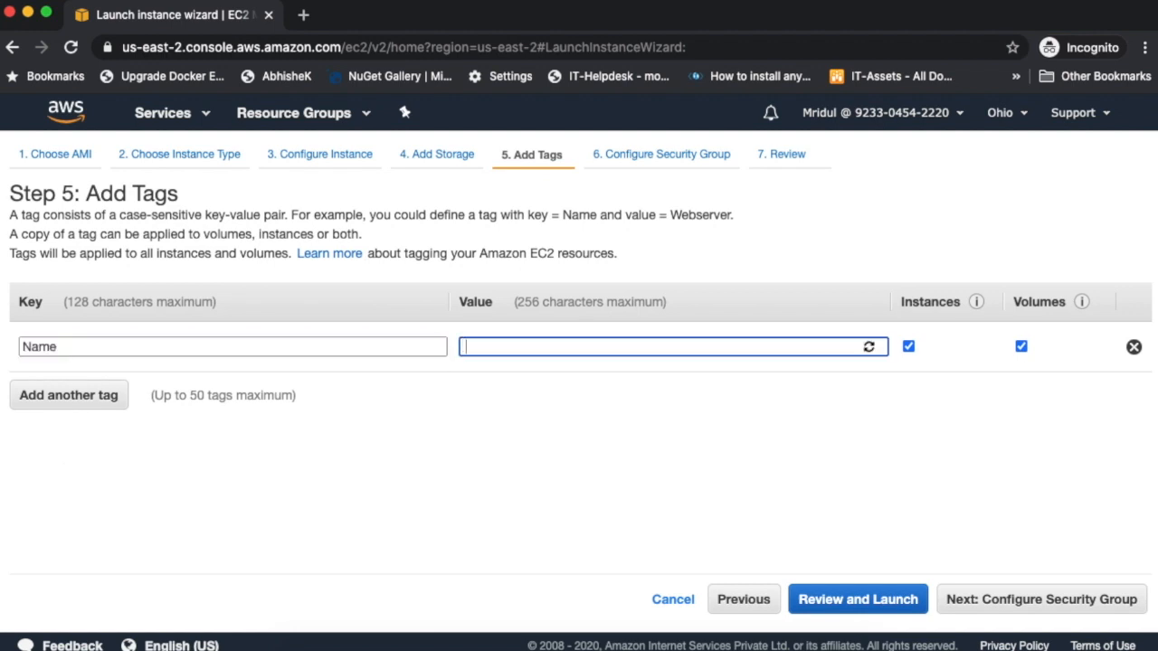
{"action": "type", "text": "Test-Server"}
Continue to the security group configuration and name the new security group Test-Server-SG
{"action": "left_click", "coordinate": [1011, 604]}
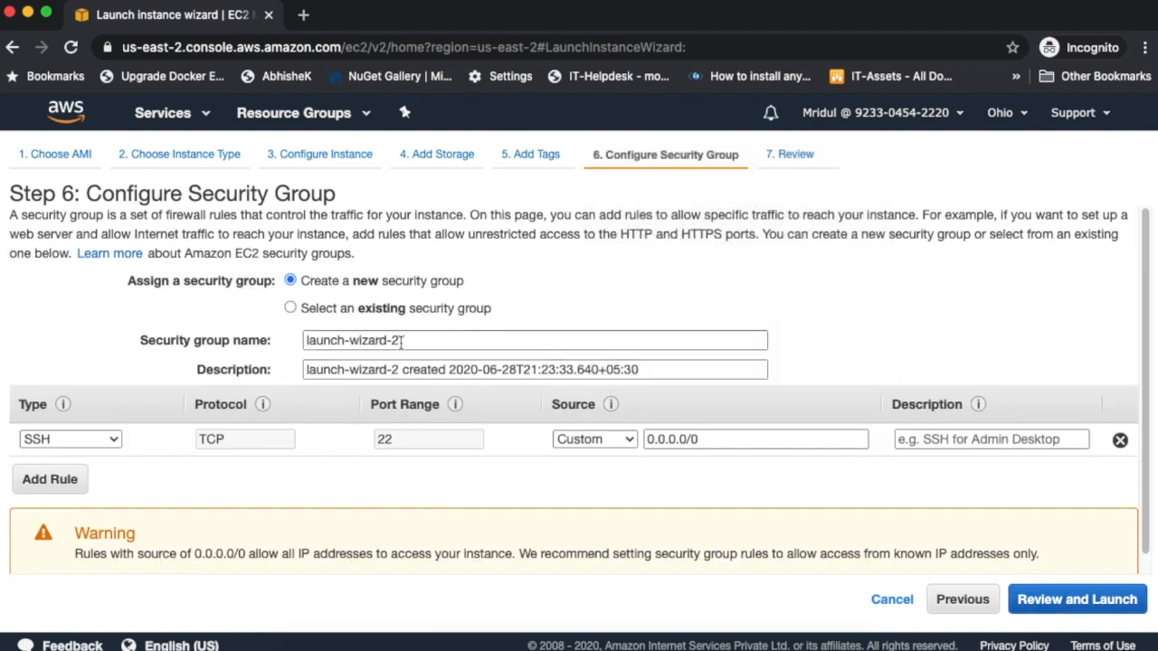
{"action": "left_click_drag", "start_coordinate": [452, 340], "coordinate": [250, 347]}
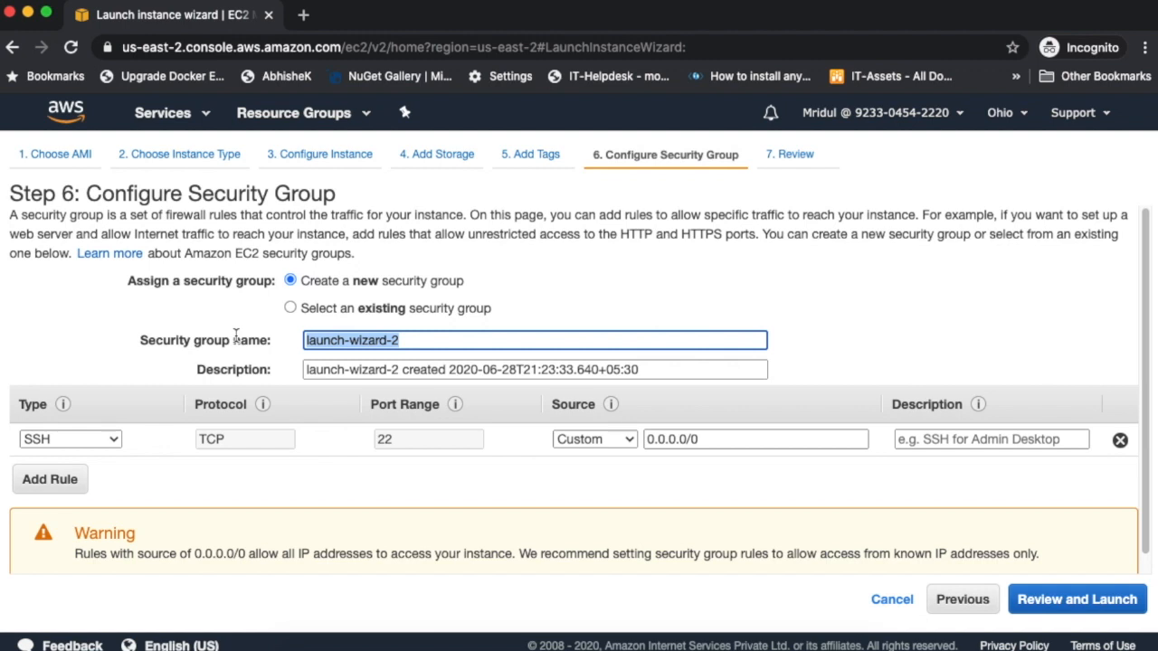
{"action": "type", "text": "Test-Server-SG"}
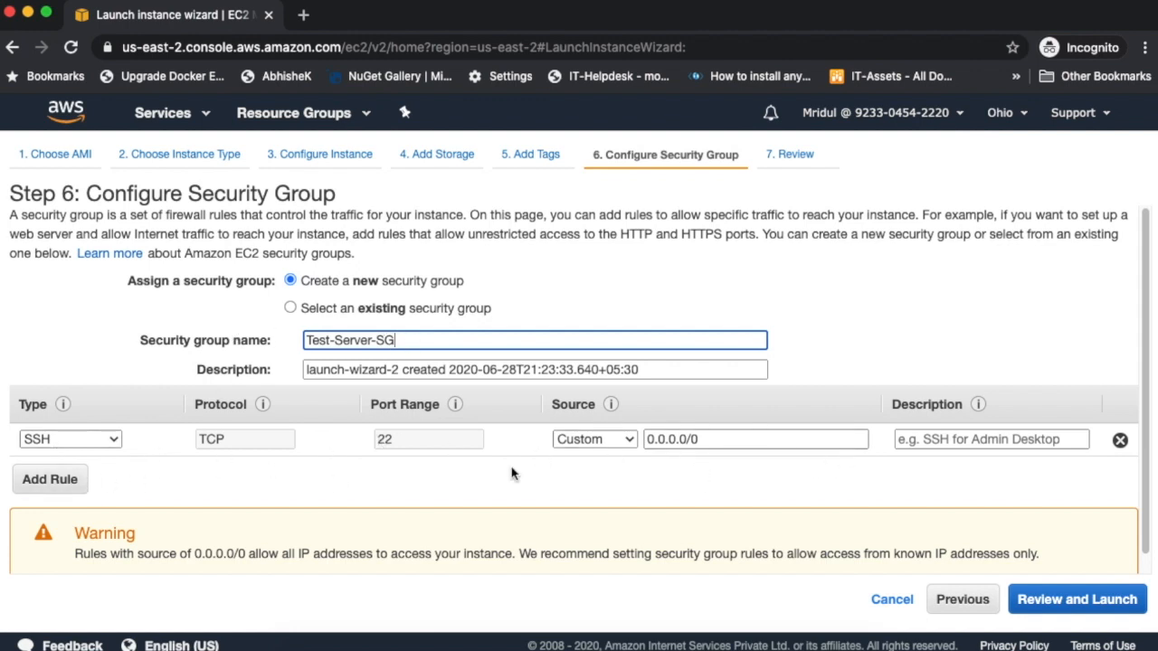
Add an HTTP rule to the Test-Server-SG security group alongside the SSH rule
{"action": "left_click", "coordinate": [50, 480]}
{"action": "left_click", "coordinate": [54, 472]}
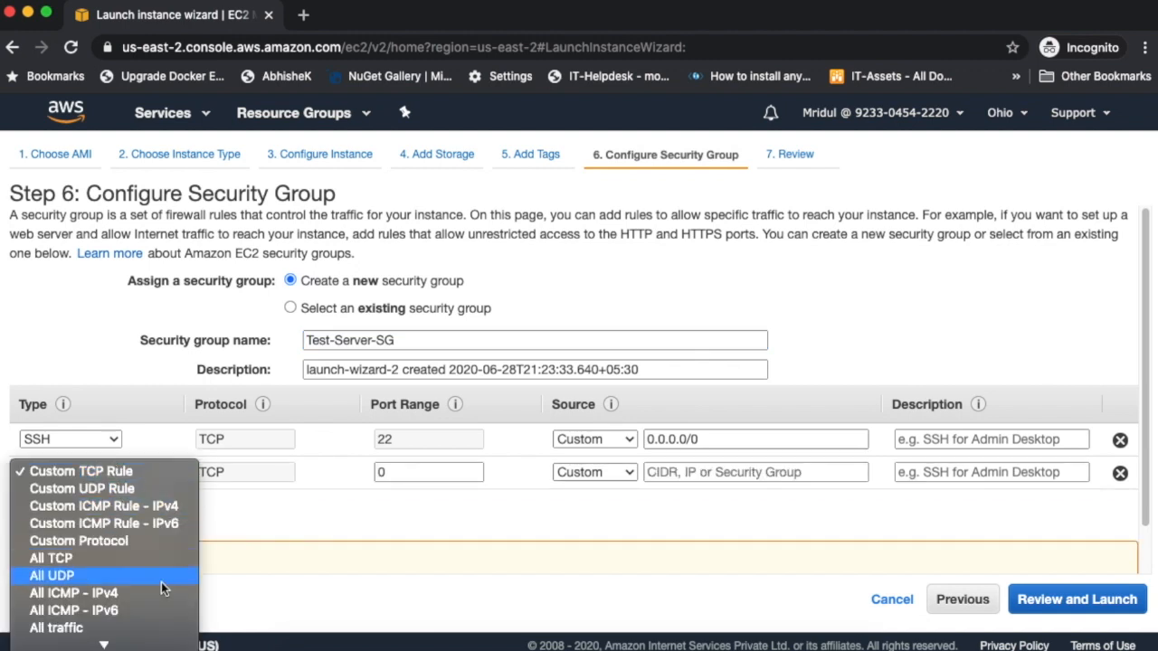
{"action": "scroll", "coordinate": [137, 567], "scroll_direction": "down", "scroll_amount": 5}
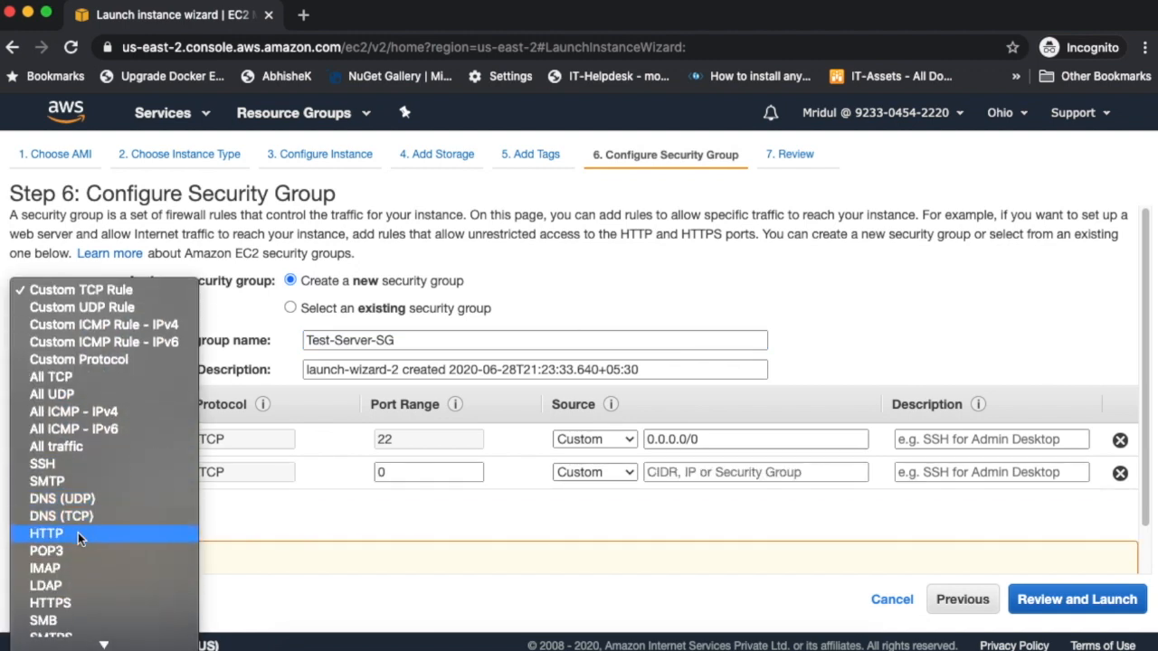
{"action": "left_click", "coordinate": [78, 533]}
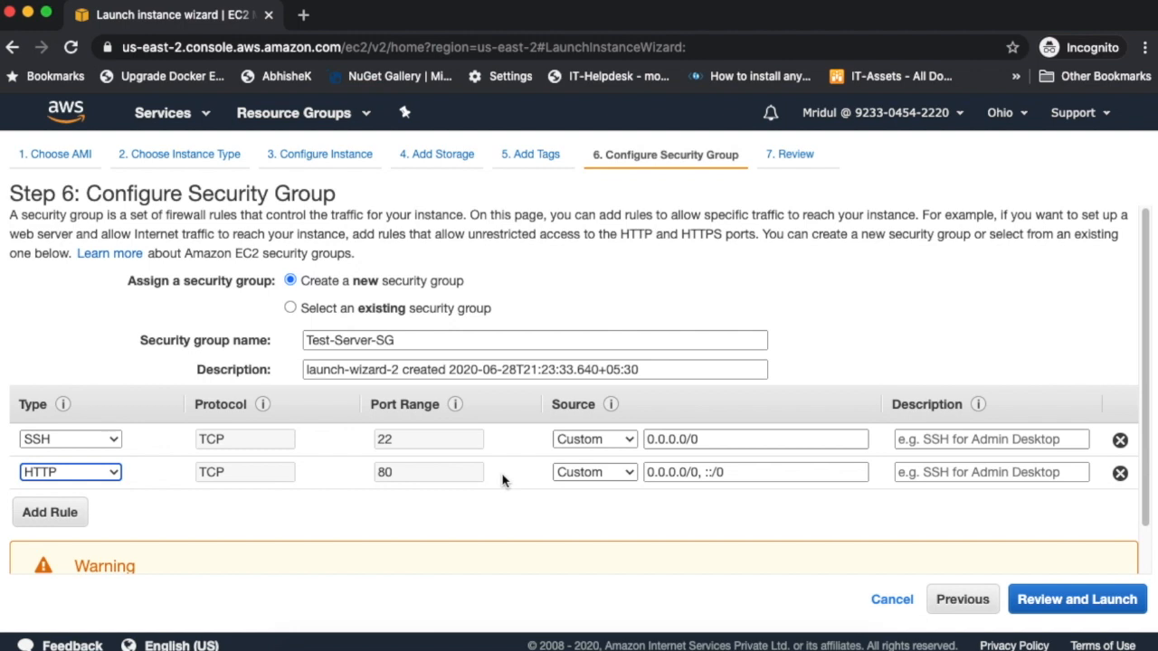
{"action": "scroll", "coordinate": [226, 486], "scroll_direction": "down", "scroll_amount": 1}
{"action": "left_click", "coordinate": [76, 496]}
{"action": "left_click", "coordinate": [84, 498]}
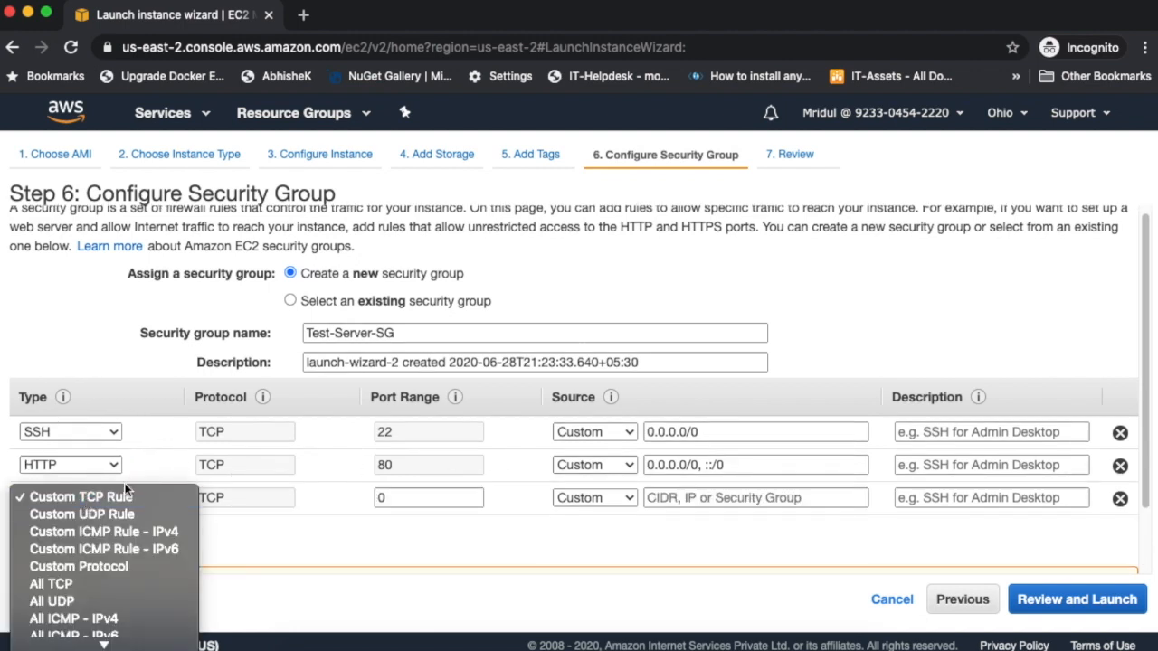
{"action": "left_click", "coordinate": [310, 553]}
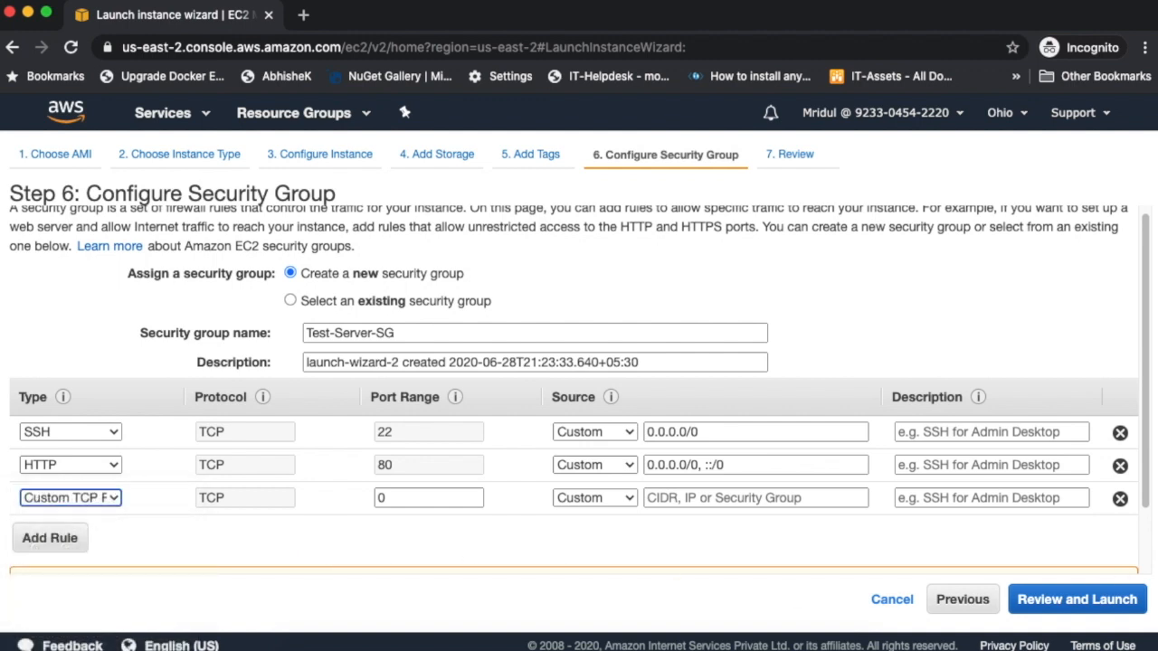
{"action": "left_click", "coordinate": [1120, 499]}
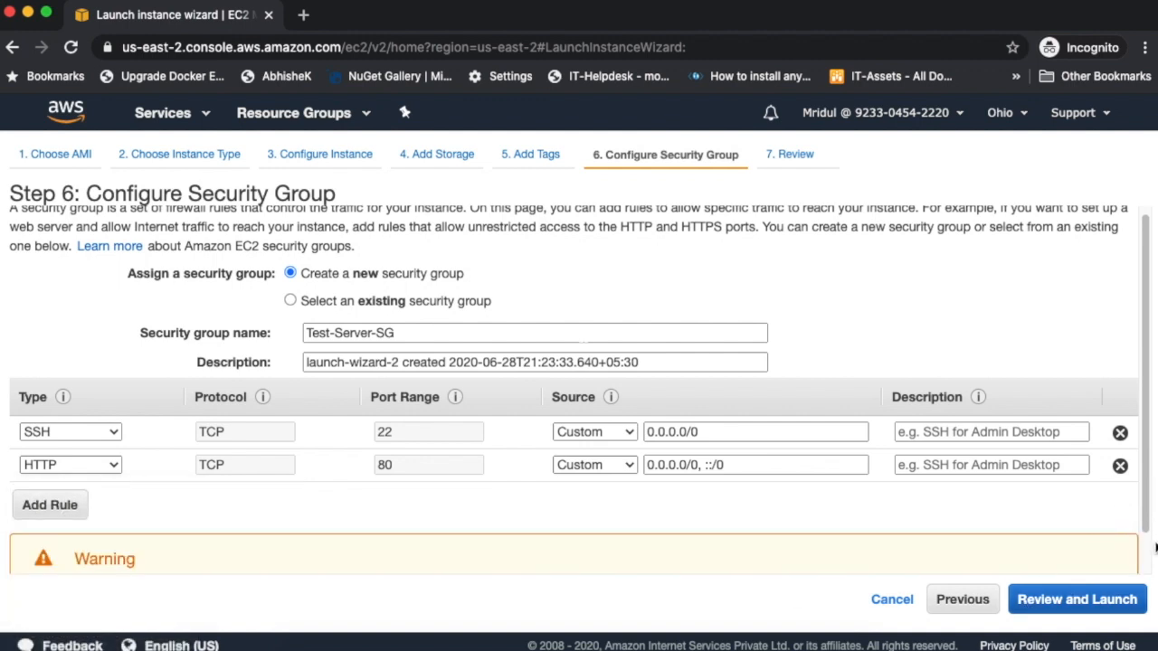
Continue to the launch review and check the AMI, instance type and security group settings
{"action": "scroll", "coordinate": [1154, 550], "scroll_direction": "down", "scroll_amount": 1}
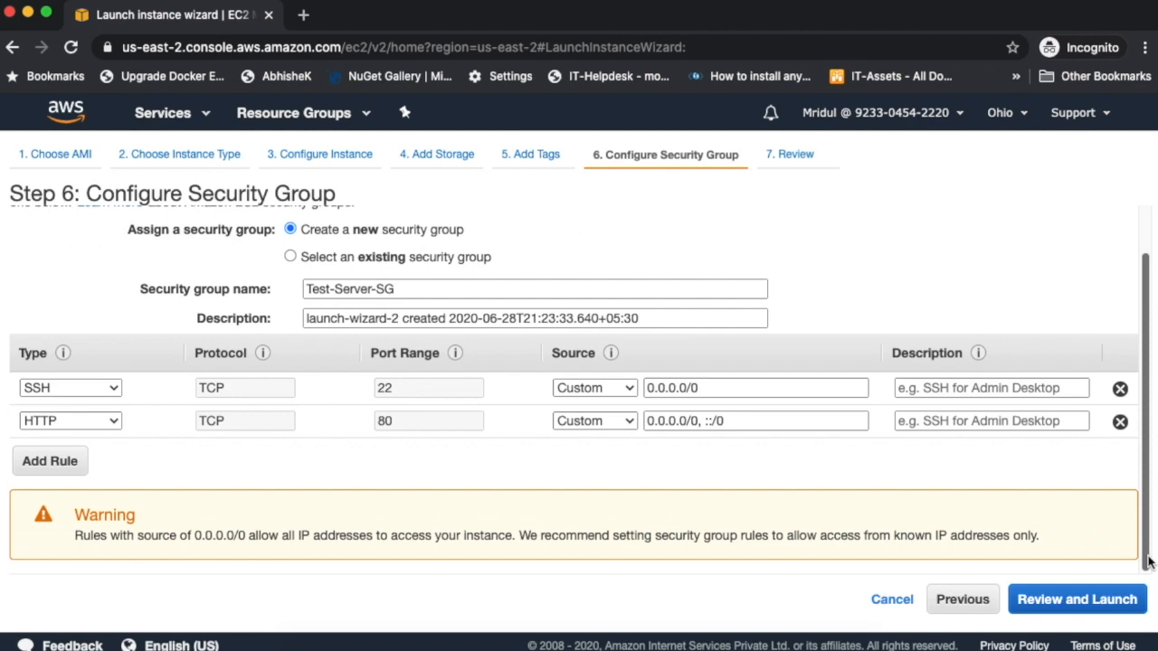
{"action": "left_click", "coordinate": [1052, 610]}
{"action": "scroll", "coordinate": [452, 308], "scroll_direction": "down", "scroll_amount": 10}
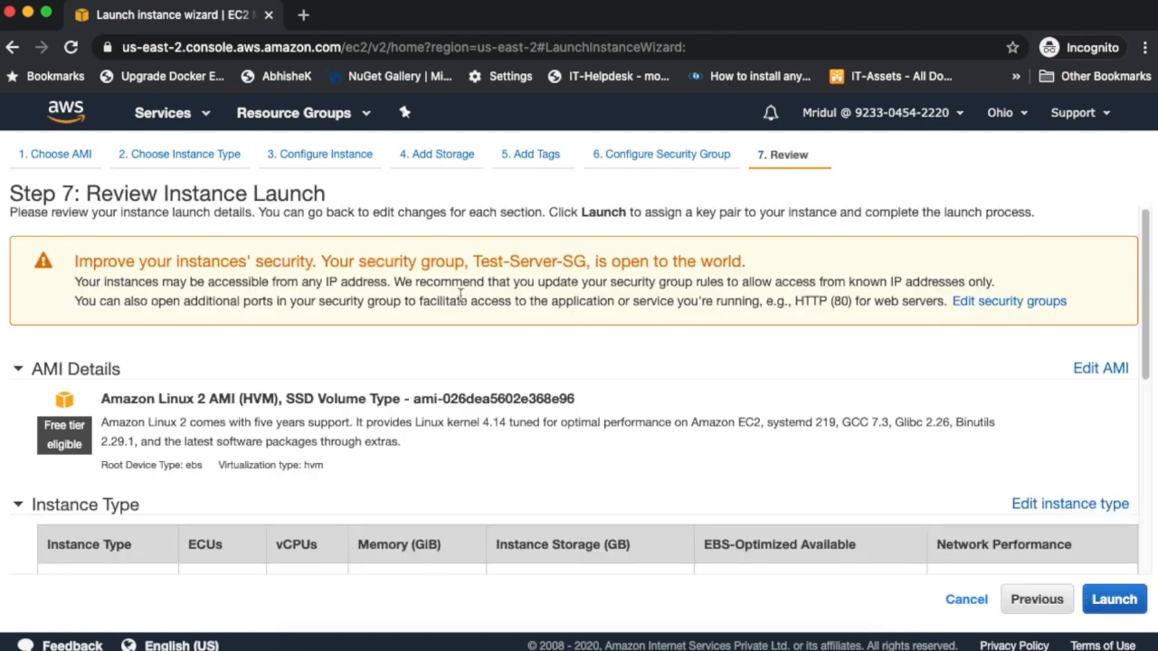
{"action": "scroll", "coordinate": [769, 495], "scroll_direction": "up", "scroll_amount": 10}
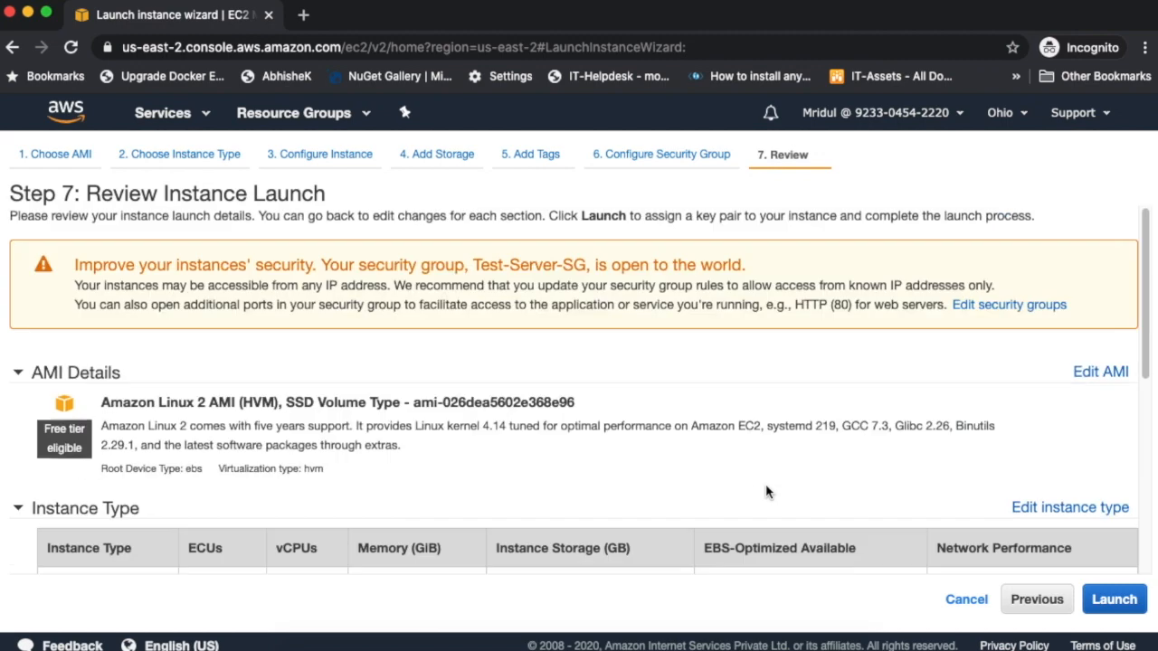
{"action": "scroll", "coordinate": [747, 401], "scroll_direction": "down", "scroll_amount": 10}
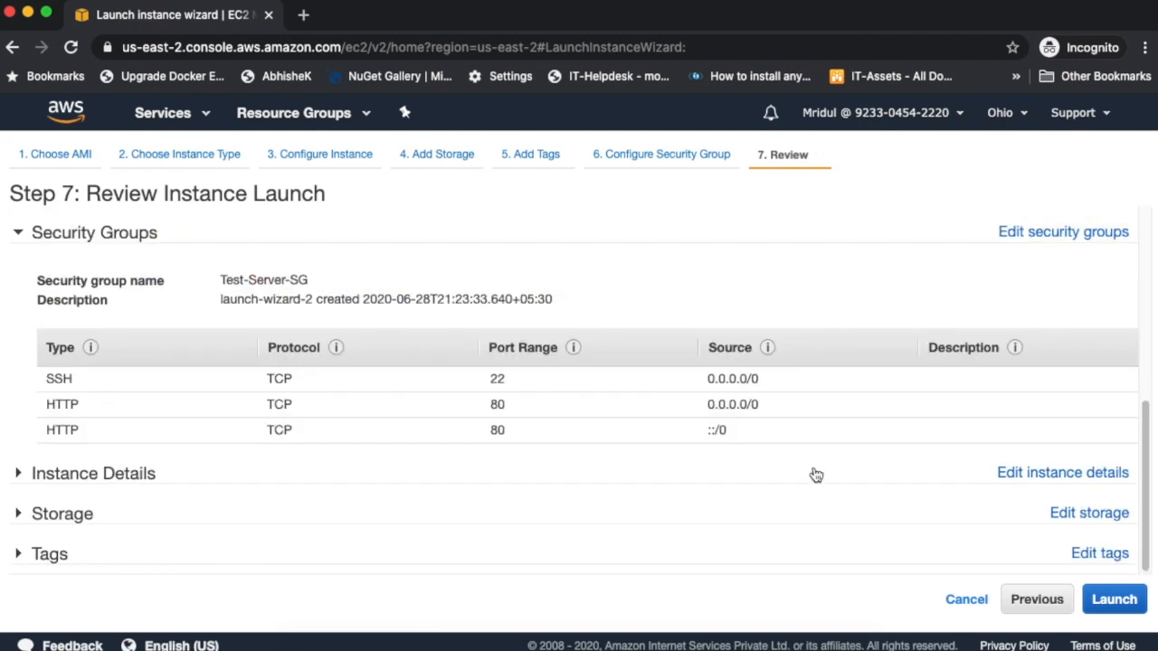
Create and download a new key pair named Test-Server and launch the instance with it
{"action": "left_click", "coordinate": [1118, 601]}
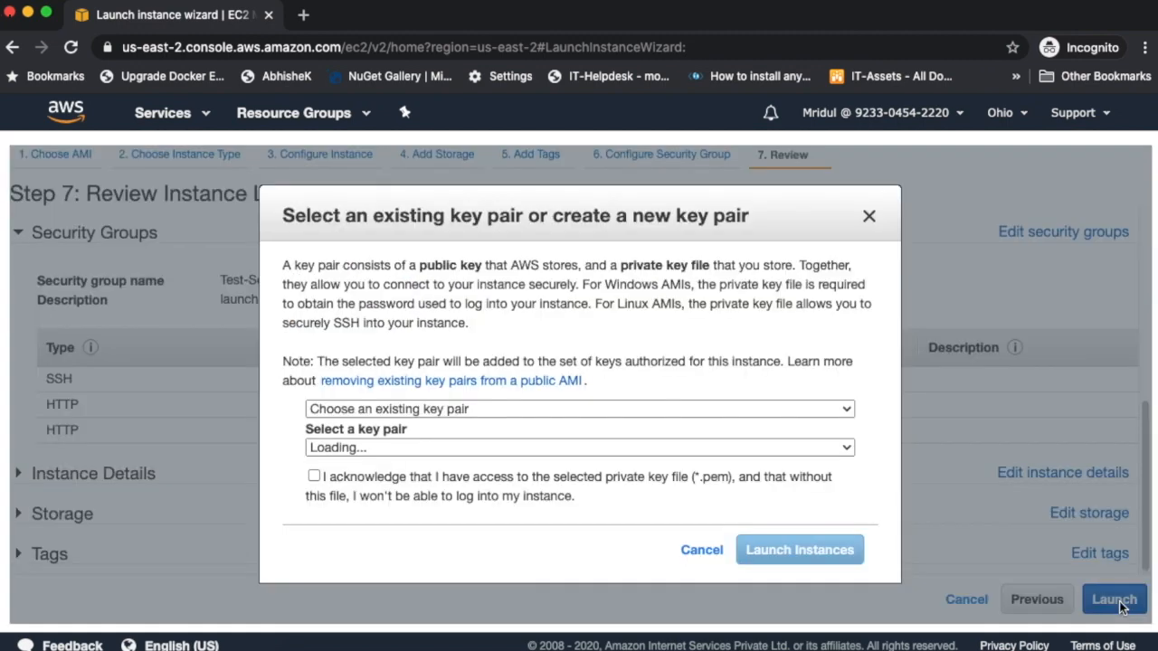
{"action": "left_click", "coordinate": [443, 412]}
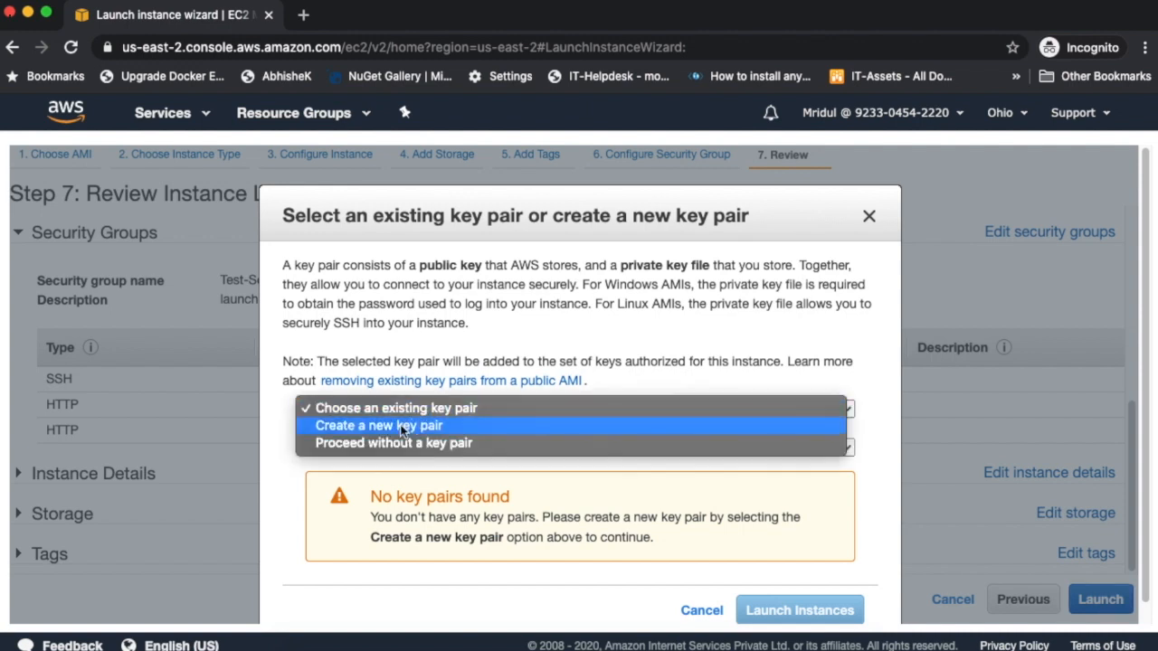
{"action": "left_click", "coordinate": [401, 426]}
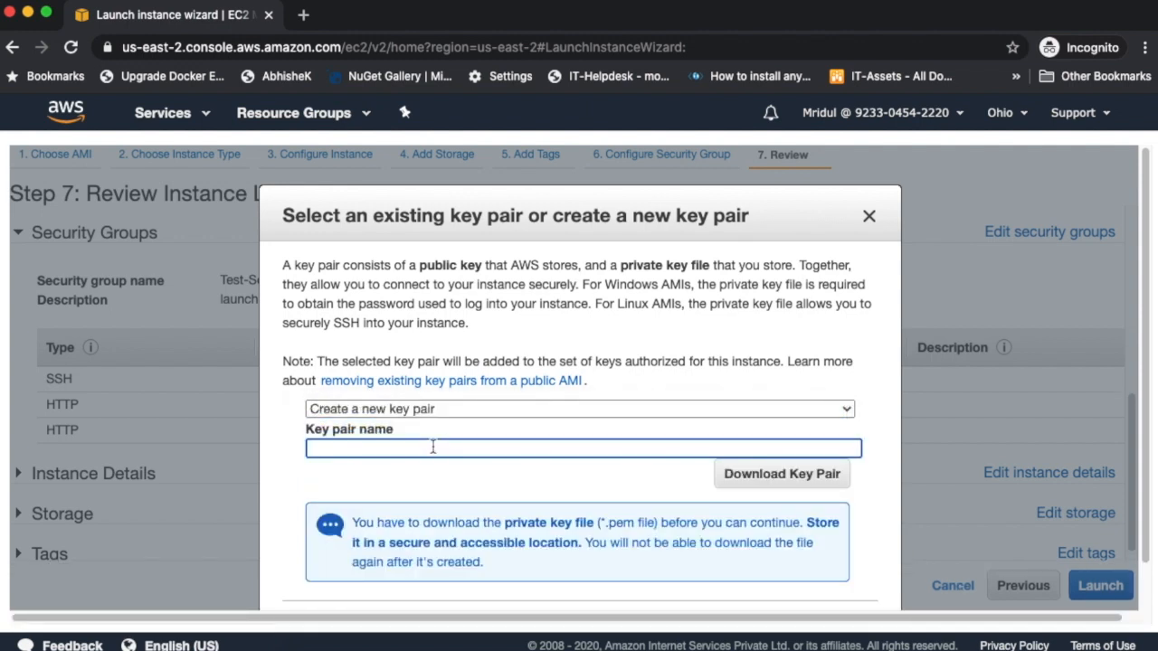
{"action": "type", "text": "Test-Server"}
{"action": "left_click", "coordinate": [747, 487]}
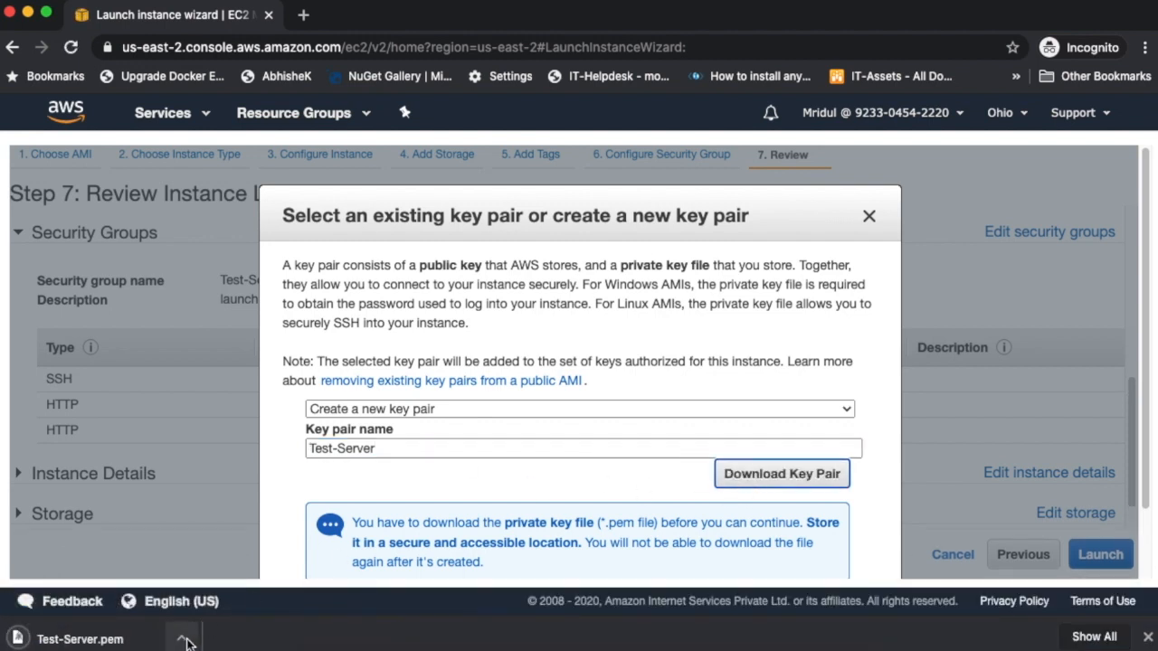
{"action": "scroll", "coordinate": [519, 432], "scroll_direction": "down", "scroll_amount": 2}
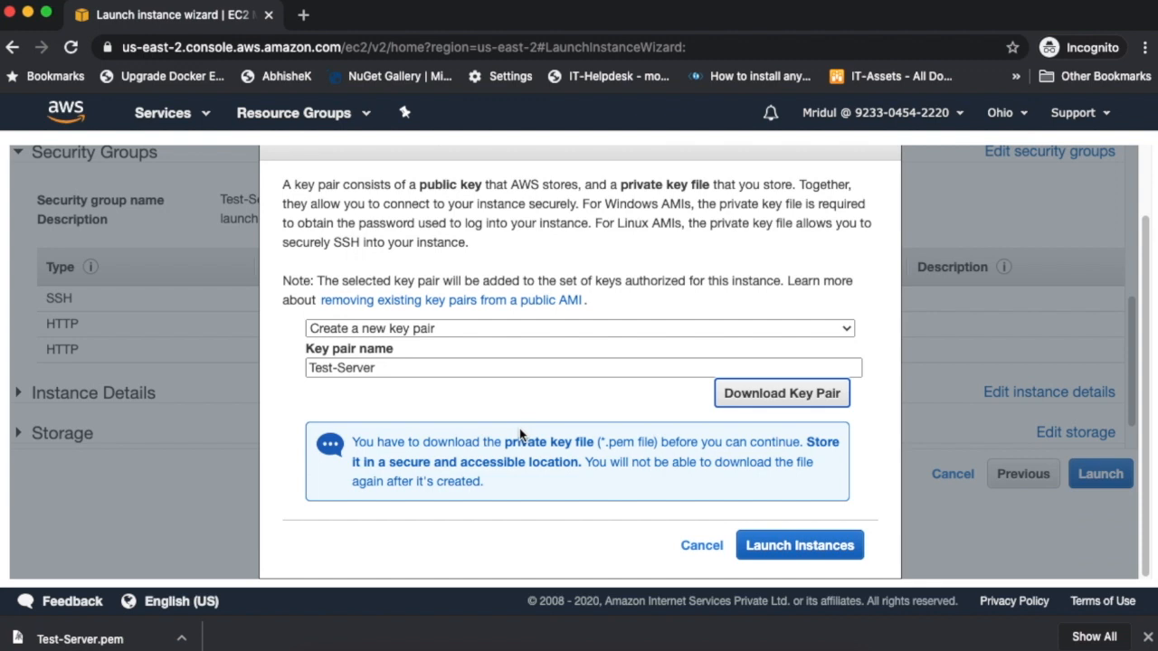
{"action": "left_click", "coordinate": [787, 549]}
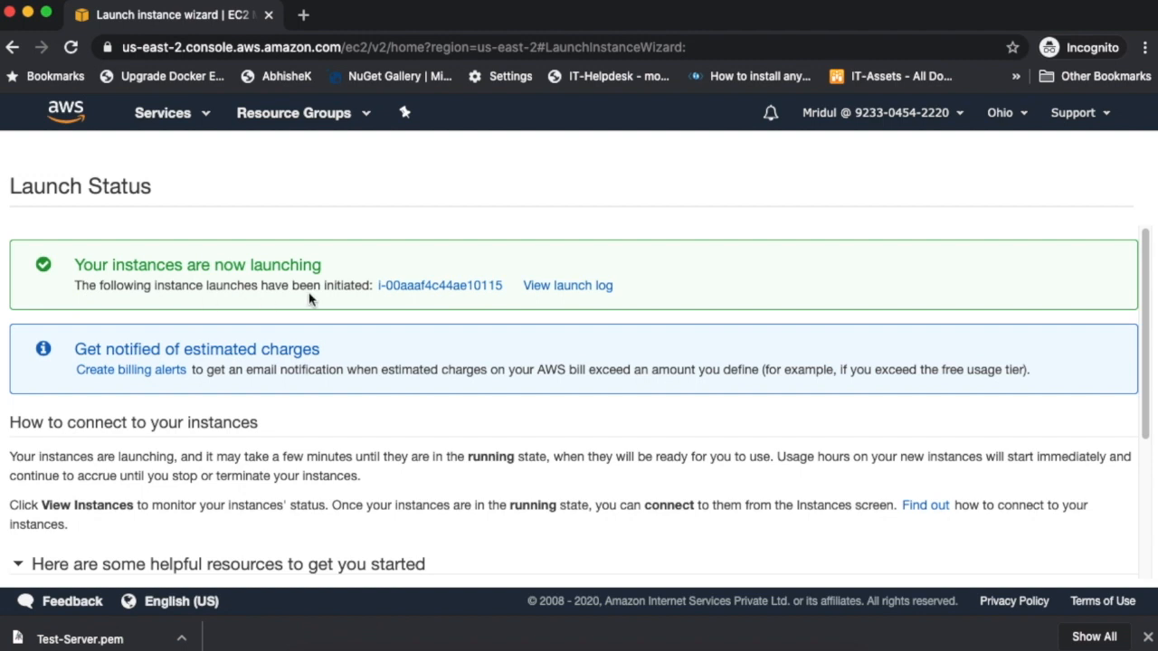
Open the launched instance in the instance list, enlarge its details pane and copy the IPv4 public IP
{"action": "left_click", "coordinate": [441, 295]}
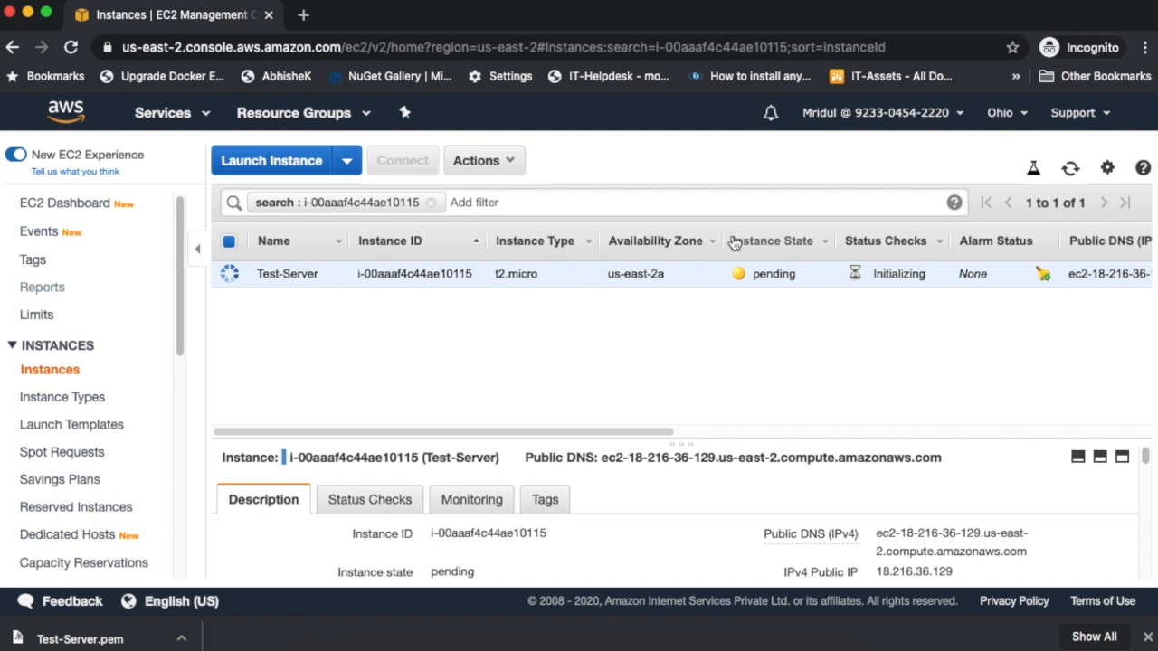
{"action": "left_click_drag", "start_coordinate": [680, 444], "coordinate": [631, 322]}
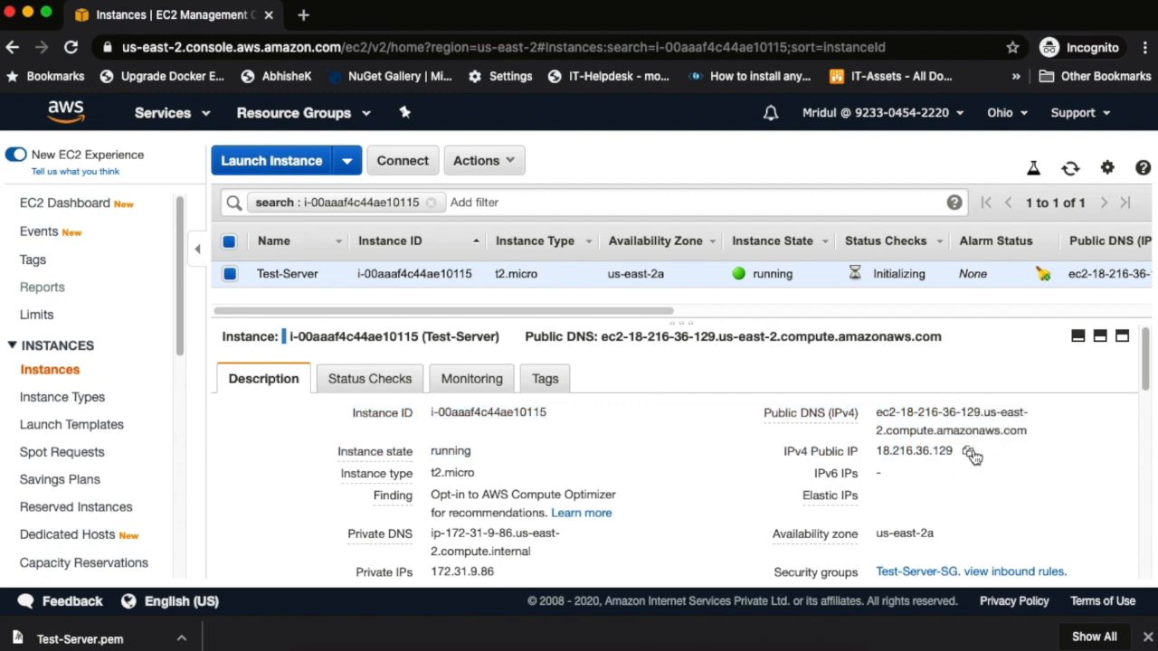
{"action": "left_click", "coordinate": [968, 451]}
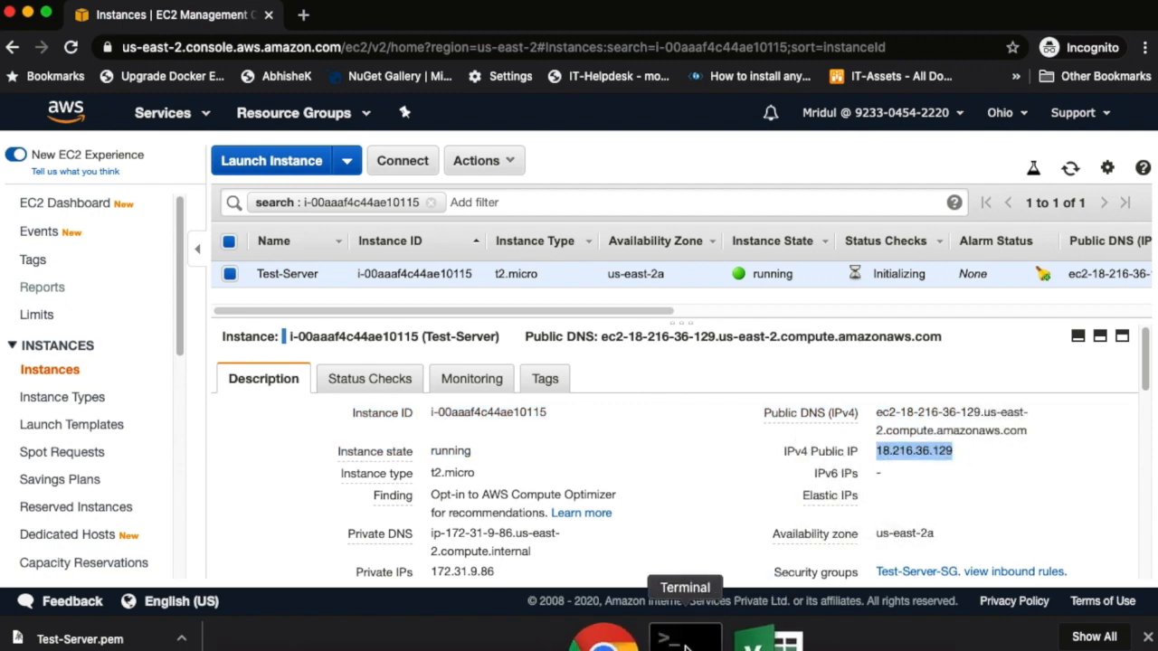
Switch to Terminal, place its window over the console page and list the files in the Downloads folder
{"action": "left_click", "coordinate": [646, 641]}
{"action": "left_click_drag", "start_coordinate": [431, 6], "coordinate": [827, 155]}
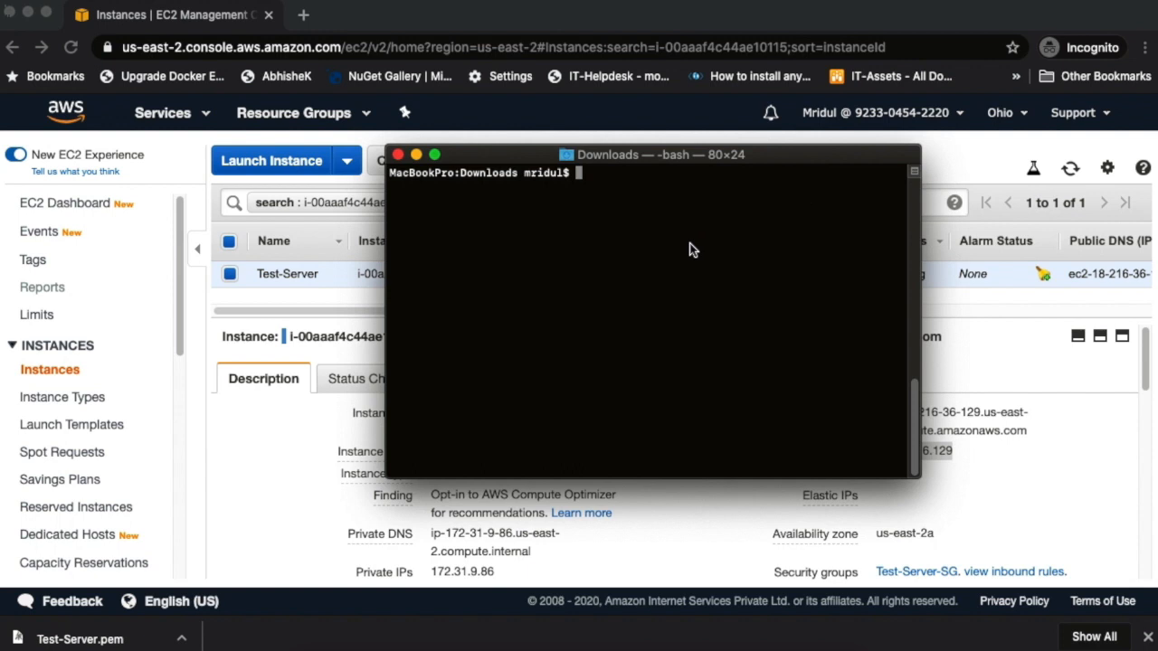
{"action": "type", "text": "ls"}
{"action": "key", "text": "Return"}
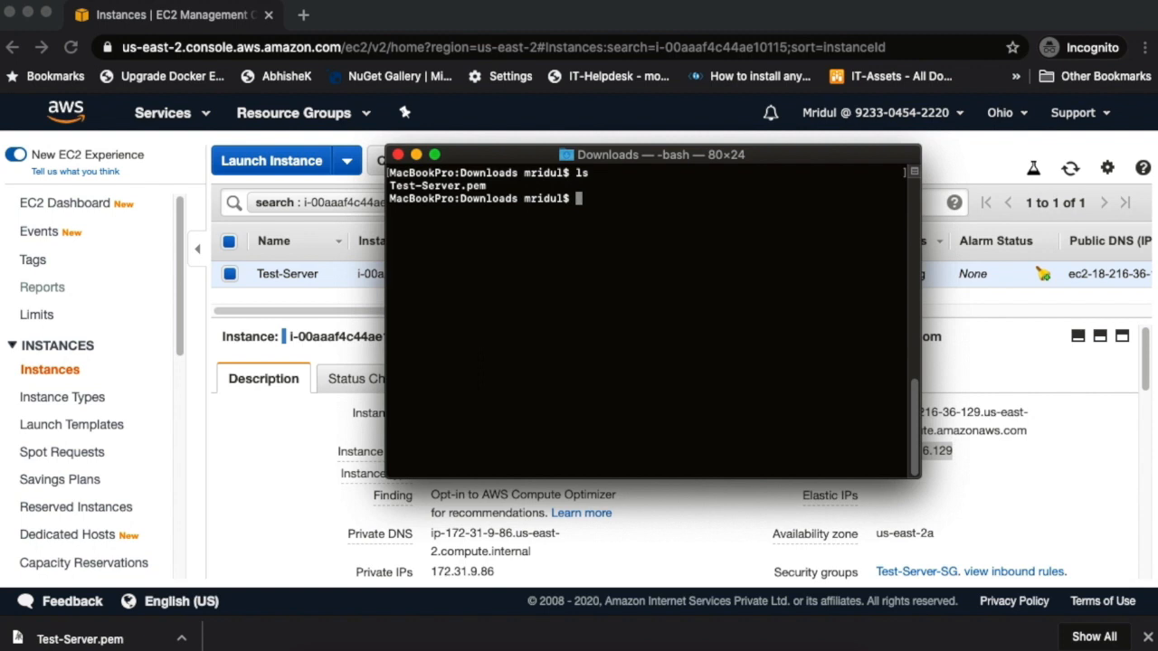
{"action": "type", "text": "sh"}
{"action": "type", "text": "h"}
{"action": "key", "text": "BackSpace"}
{"action": "key", "text": "BackSpace"}
{"action": "type", "text": "sh -i T"}
{"action": "key", "text": "Tab"}
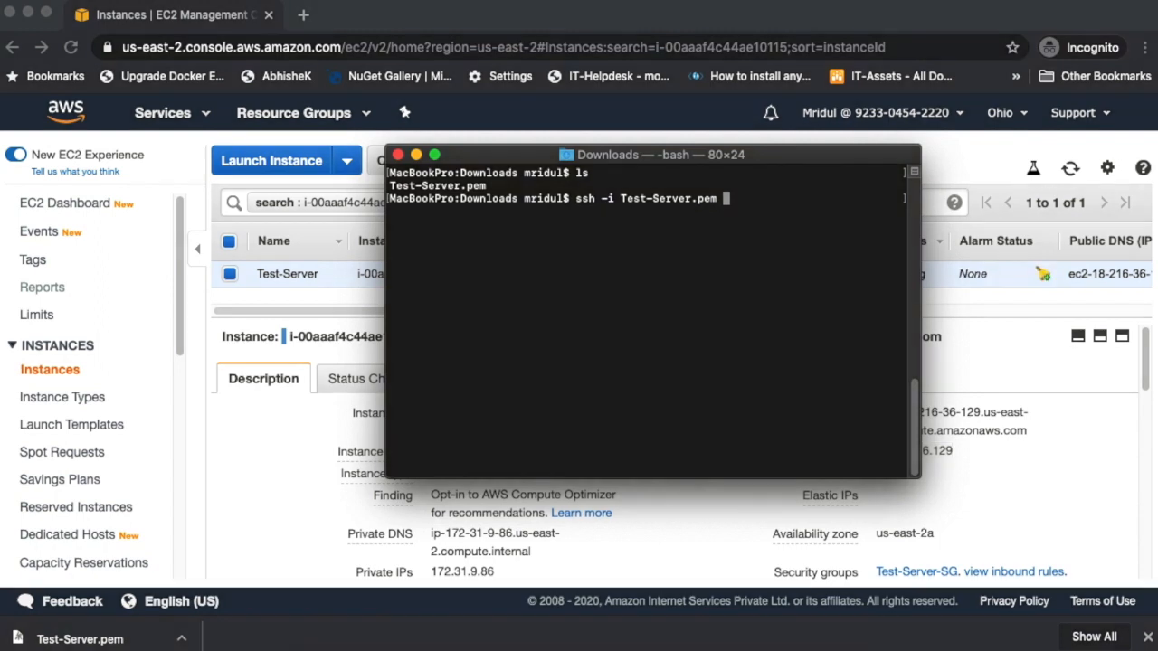
{"action": "type", "text": "ec2-user@"}
{"action": "key", "text": "super+v"}
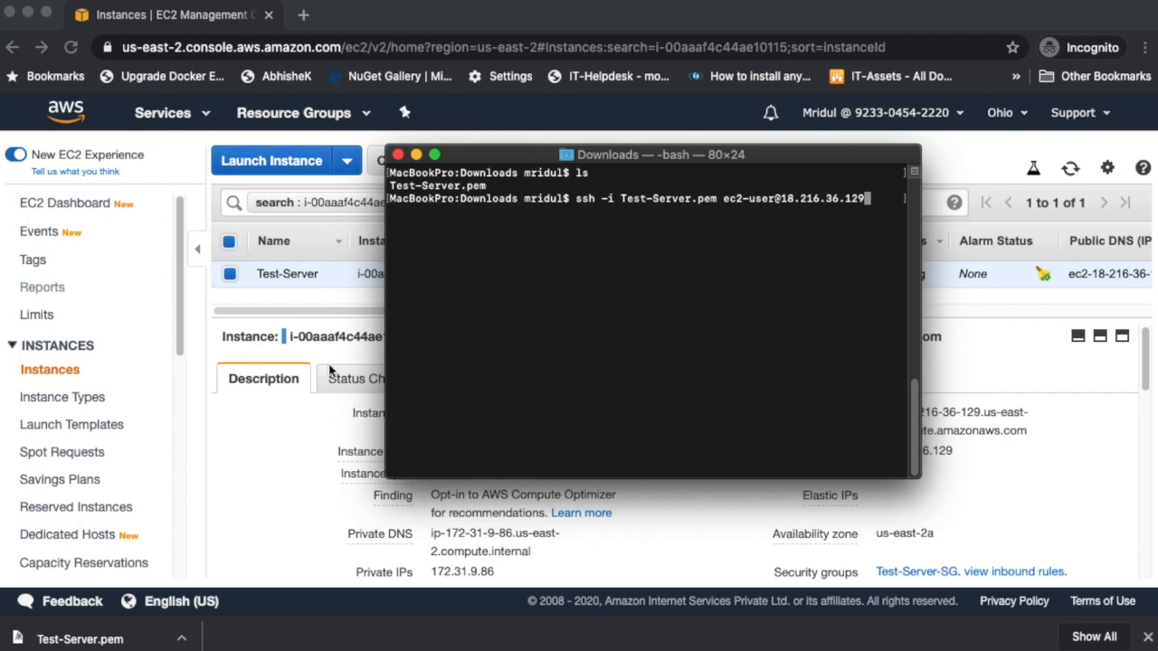
Check the default username in the example SSH command of the instance's connection instructions in the AWS console
{"action": "left_click", "coordinate": [293, 441]}
{"action": "left_click", "coordinate": [402, 161]}
{"action": "scroll", "coordinate": [524, 331], "scroll_direction": "down", "scroll_amount": 5}
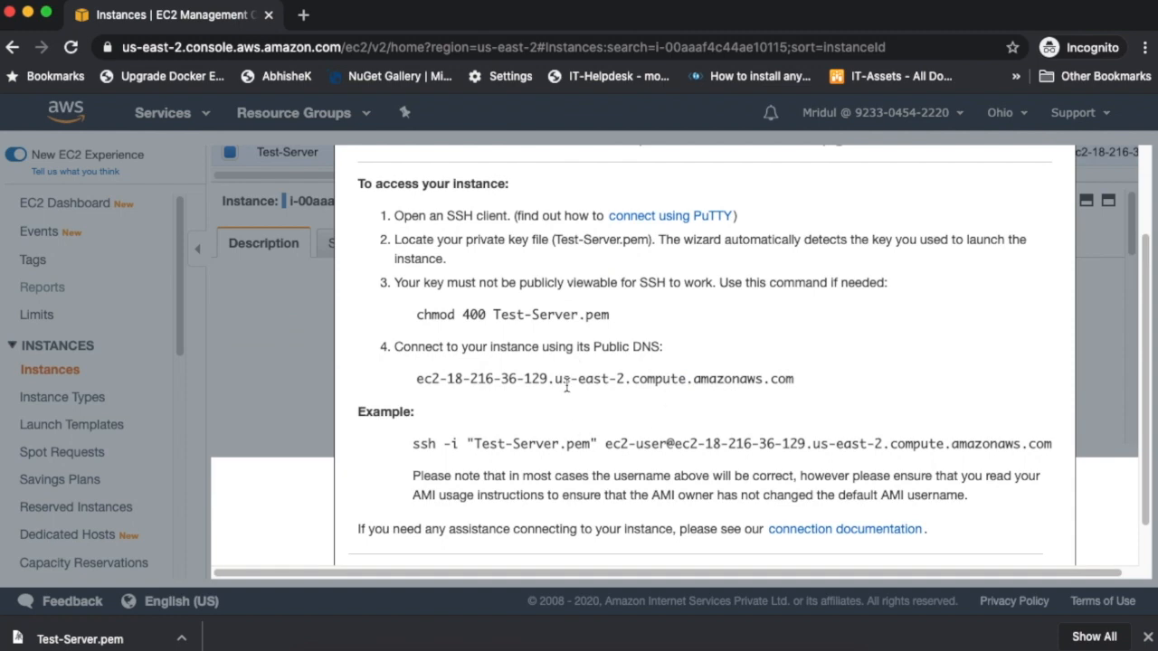
{"action": "scroll", "coordinate": [567, 386], "scroll_direction": "up", "scroll_amount": 3}
{"action": "scroll", "coordinate": [501, 339], "scroll_direction": "up", "scroll_amount": 1}
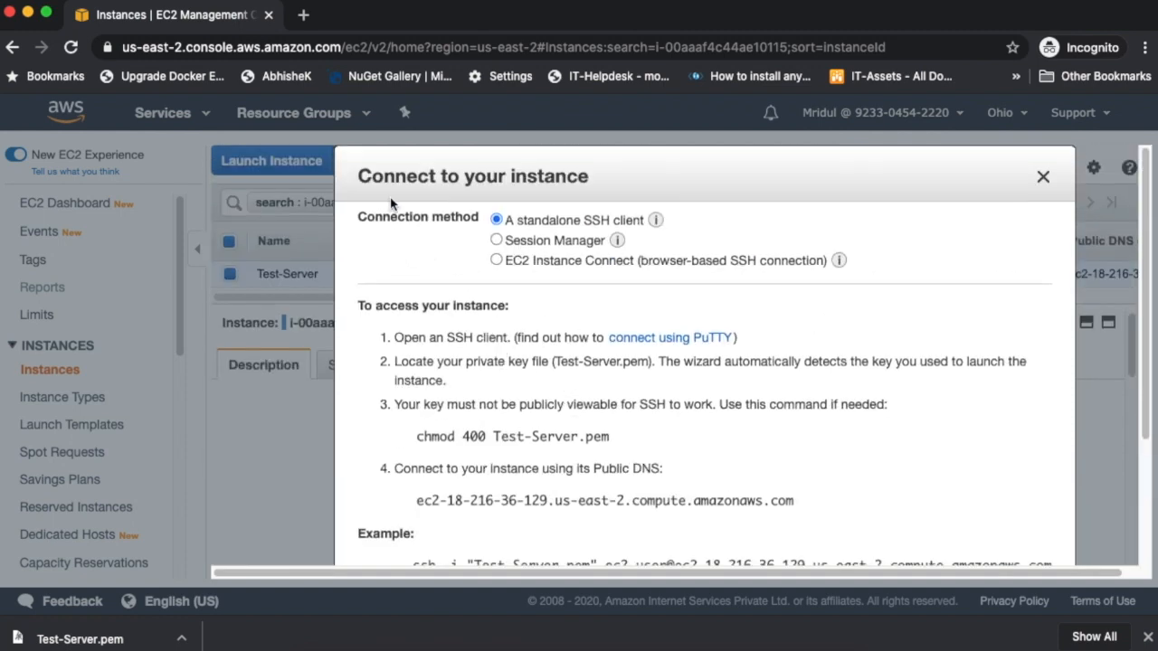
{"action": "scroll", "coordinate": [466, 307], "scroll_direction": "down", "scroll_amount": 4}
{"action": "left_click_drag", "start_coordinate": [605, 391], "coordinate": [668, 391]}
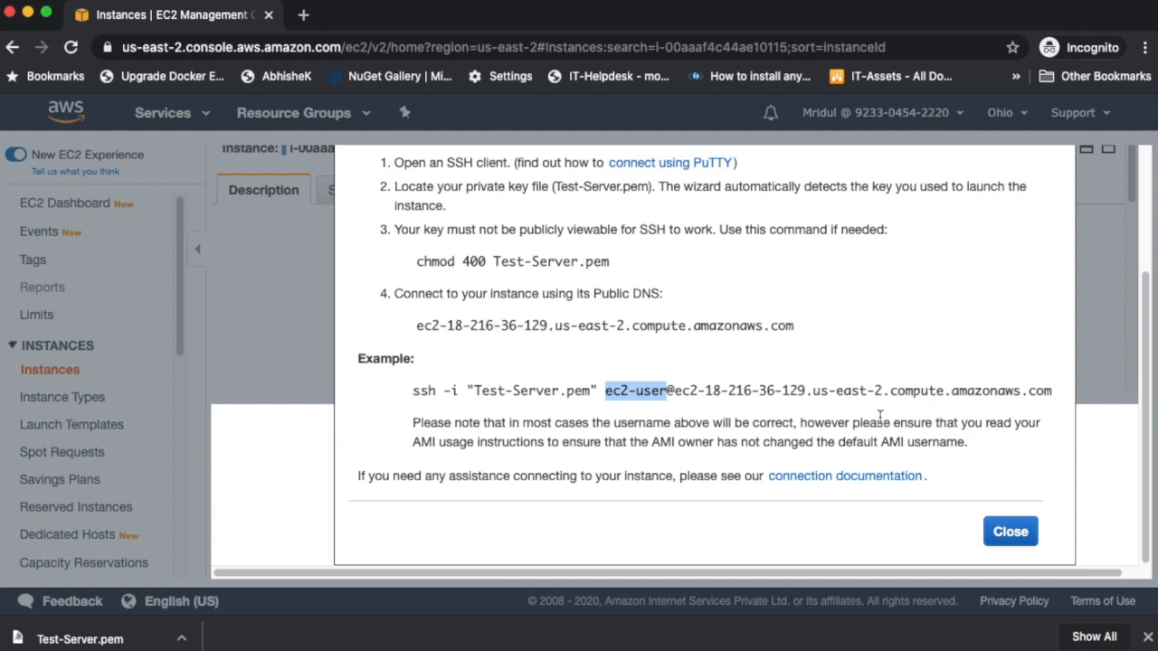
{"action": "left_click", "coordinate": [1006, 532]}
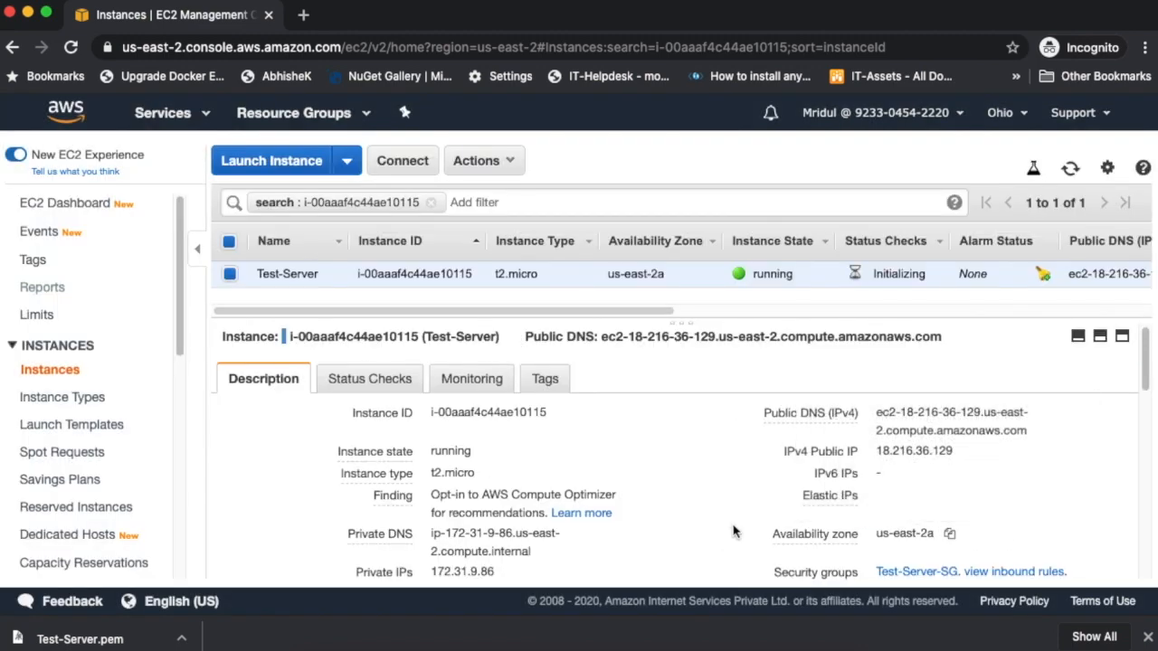
Switch to Terminal, try to connect with the prepared SSH command and accept the host's authenticity with yes
{"action": "key", "text": "super+Tab"}
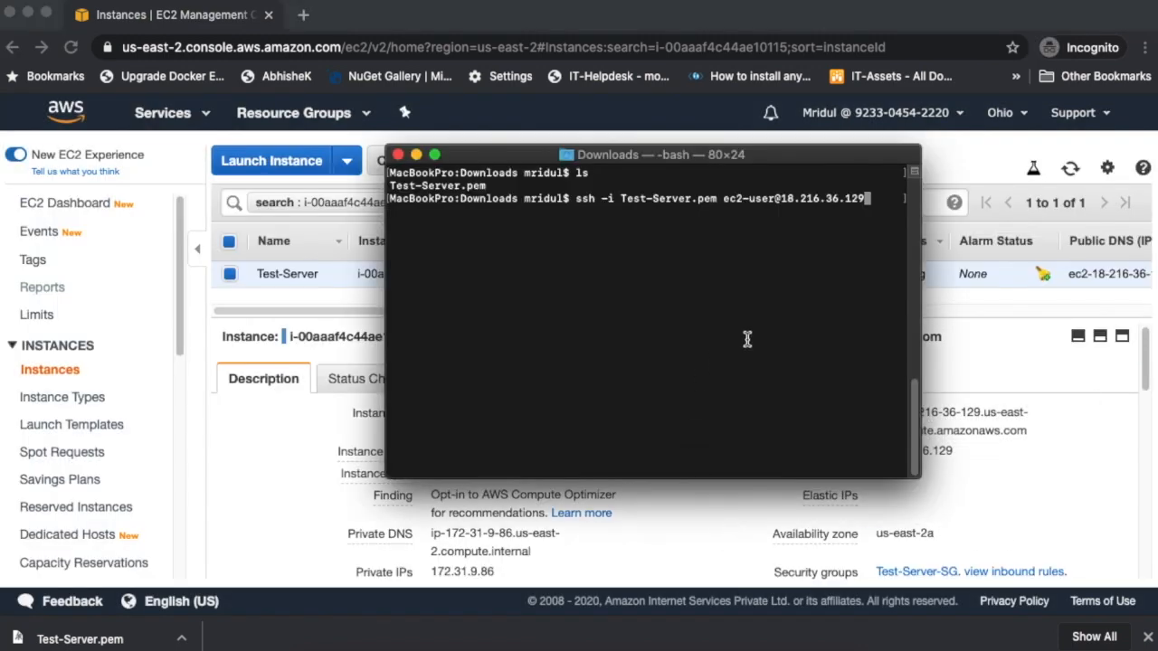
{"action": "key", "text": "Return"}
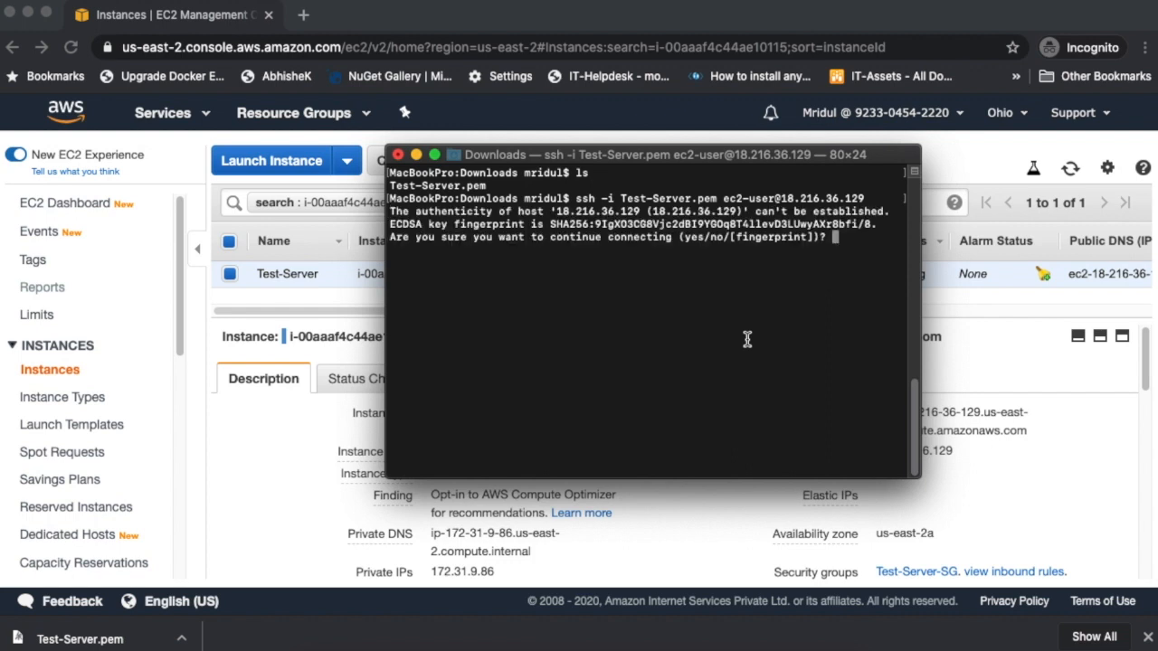
{"action": "type", "text": "yes"}
{"action": "key", "text": "Return"}
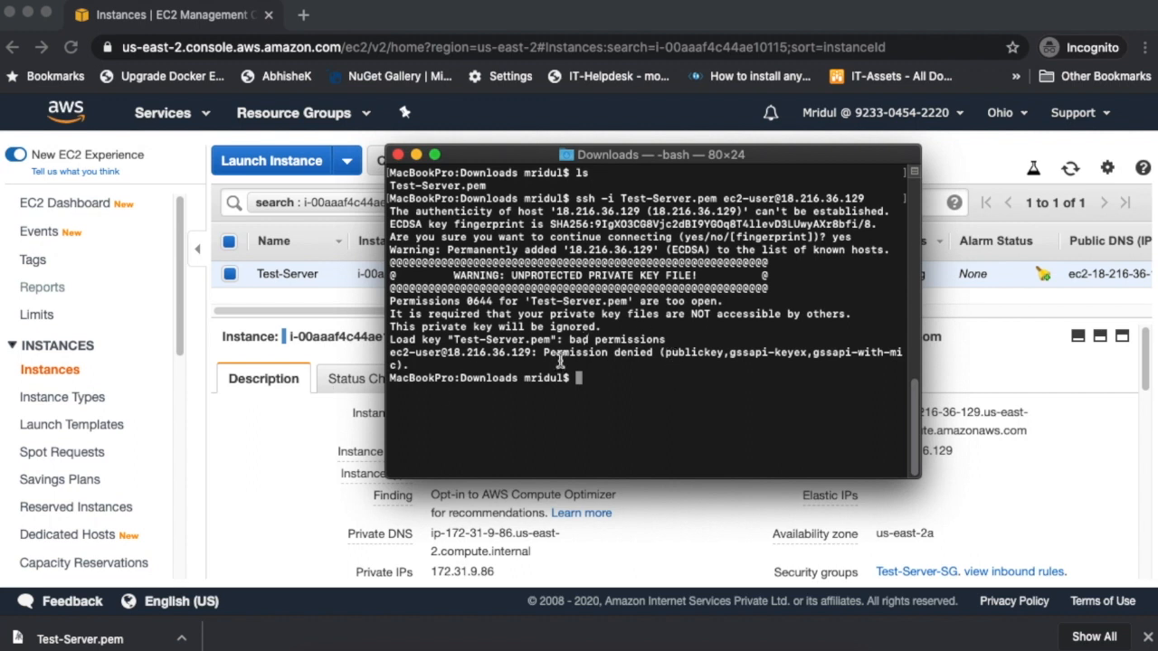
Switch to the AWS console and copy the chmod 400 Test-Server.pem command from the instance's connection instructions
{"action": "left_click", "coordinate": [547, 141]}
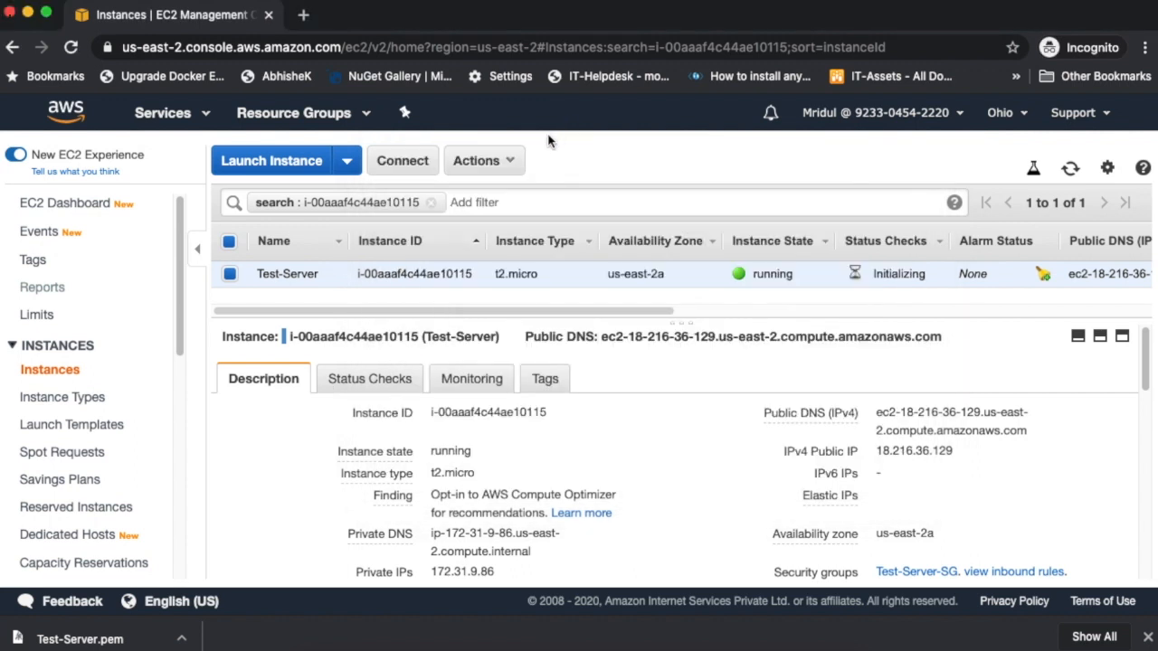
{"action": "left_click", "coordinate": [403, 161]}
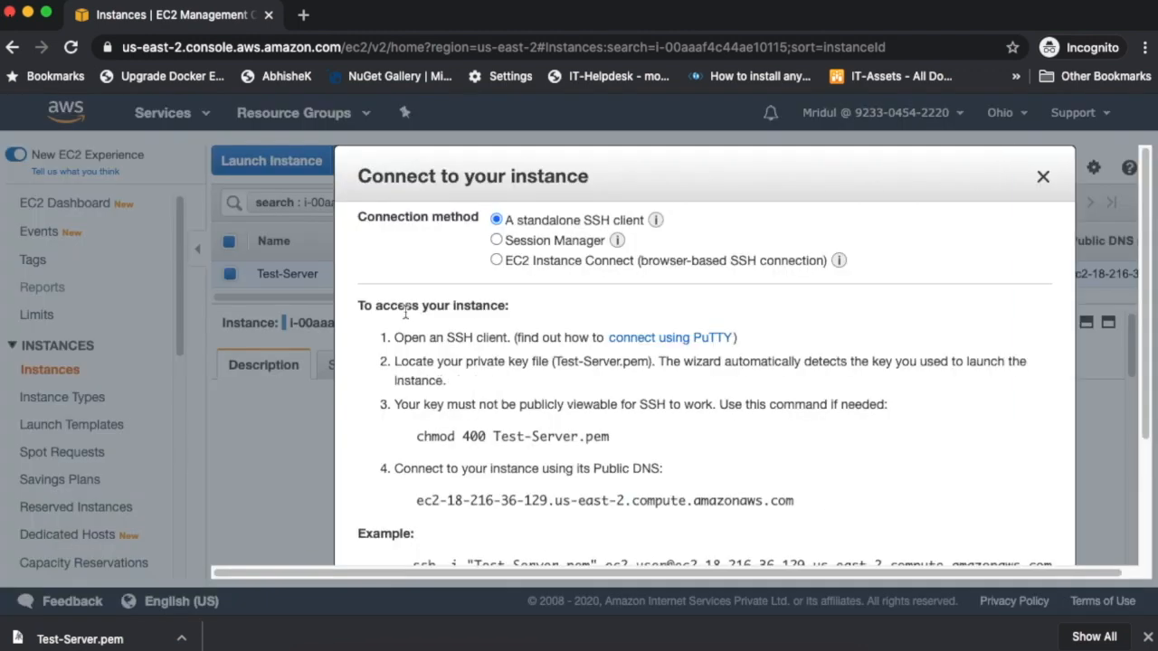
{"action": "scroll", "coordinate": [438, 380], "scroll_direction": "down", "scroll_amount": 1}
{"action": "left_click_drag", "start_coordinate": [417, 411], "coordinate": [612, 409]}
{"action": "key", "text": "super+c"}
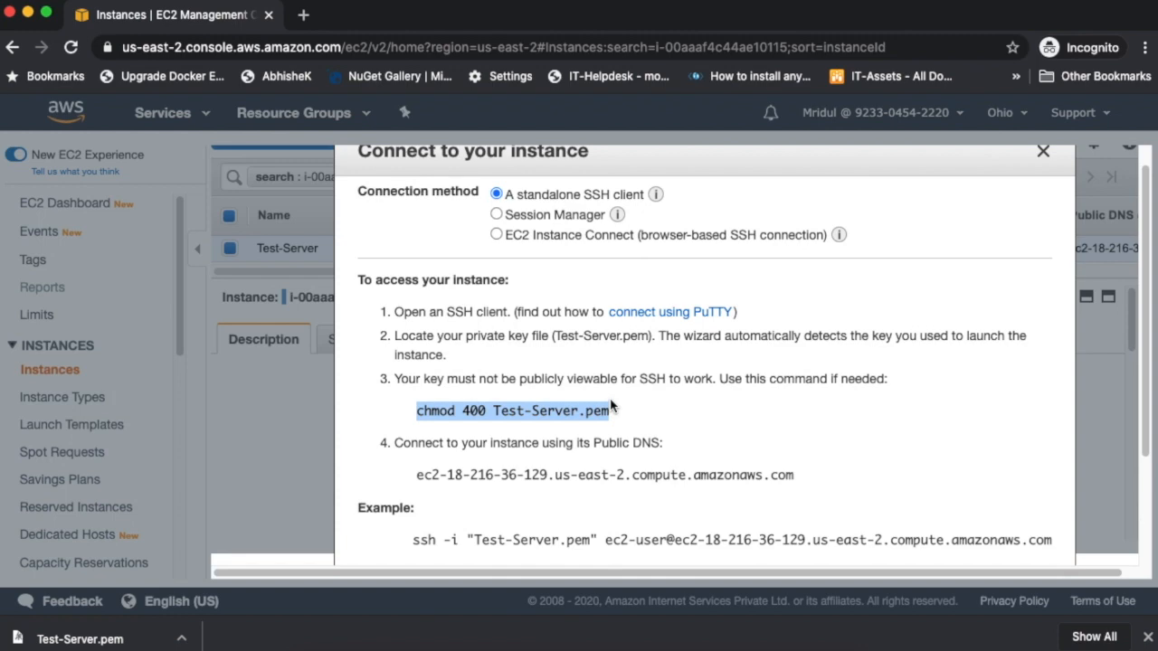
Switch to Terminal and run the copied chmod 400 Test-Server.pem command to restrict the key file's permissions
{"action": "key", "text": "super+Tab"}
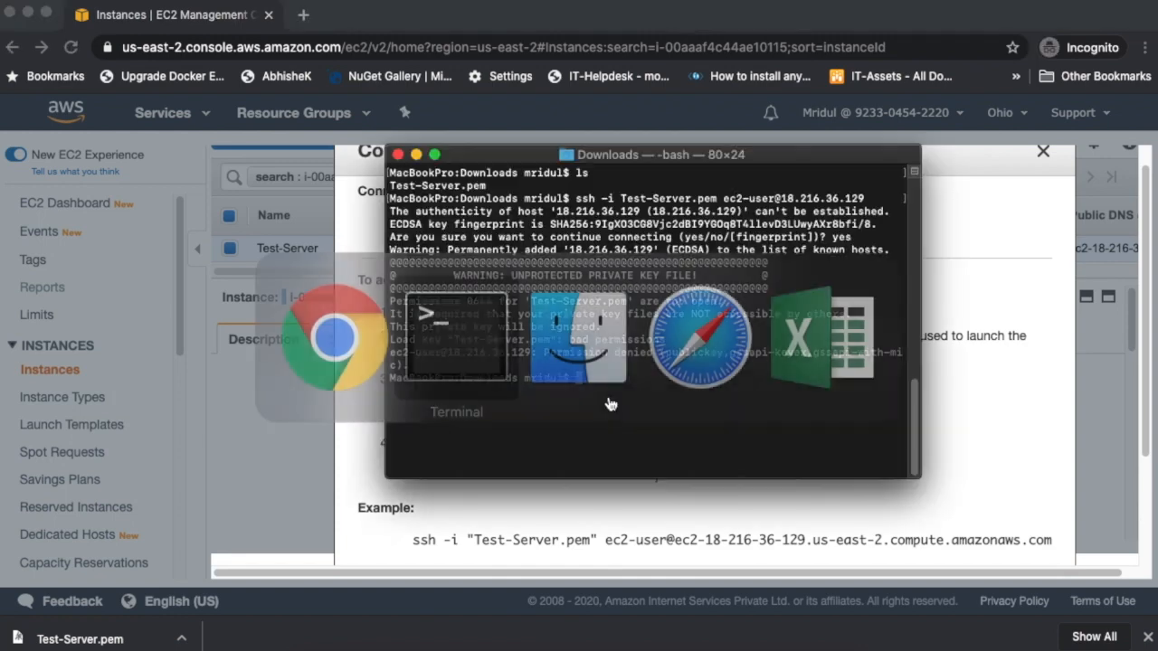
{"action": "key", "text": "super+v"}
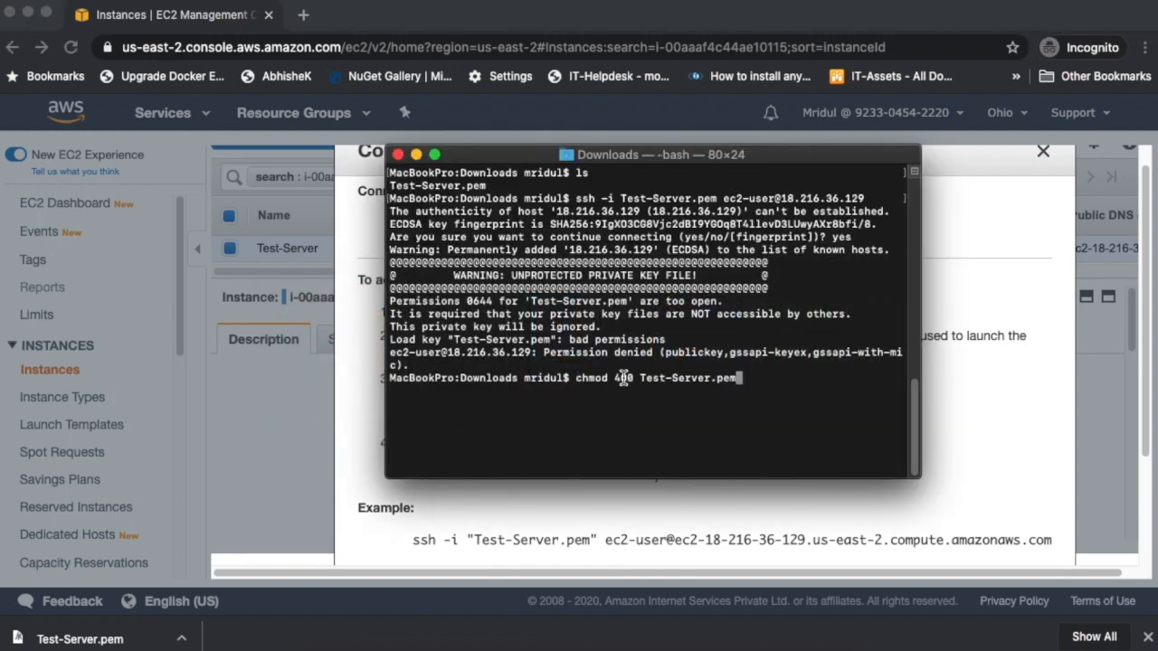
{"action": "key", "text": "Return"}
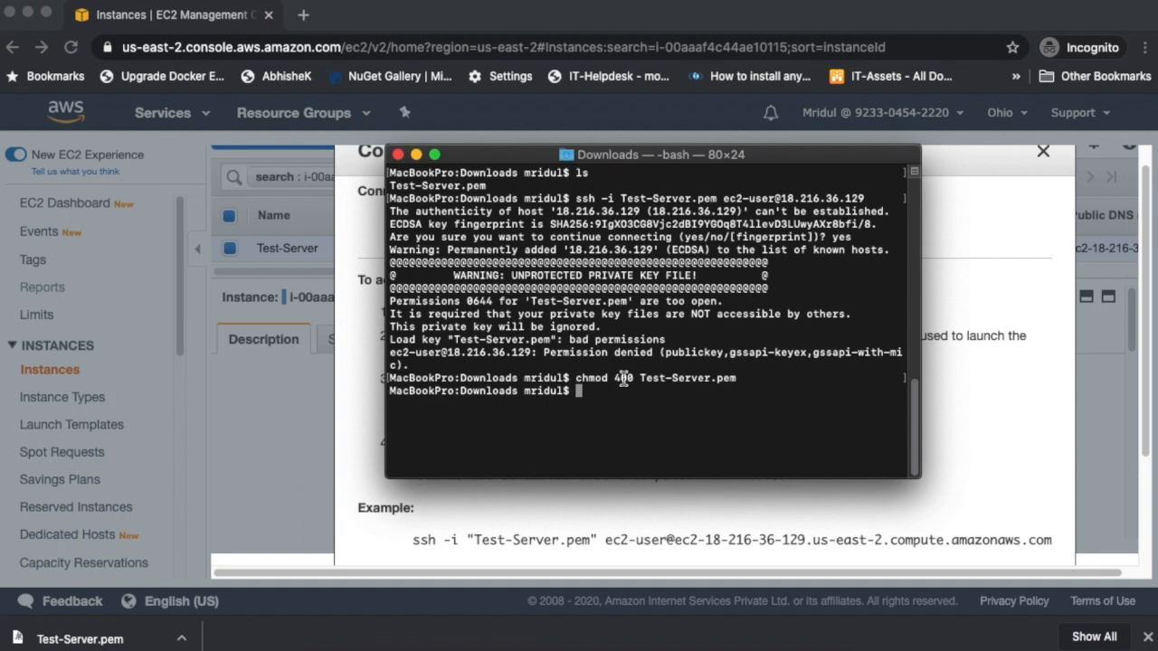
{"action": "key", "text": "Up"}
{"action": "key", "text": "Up"}
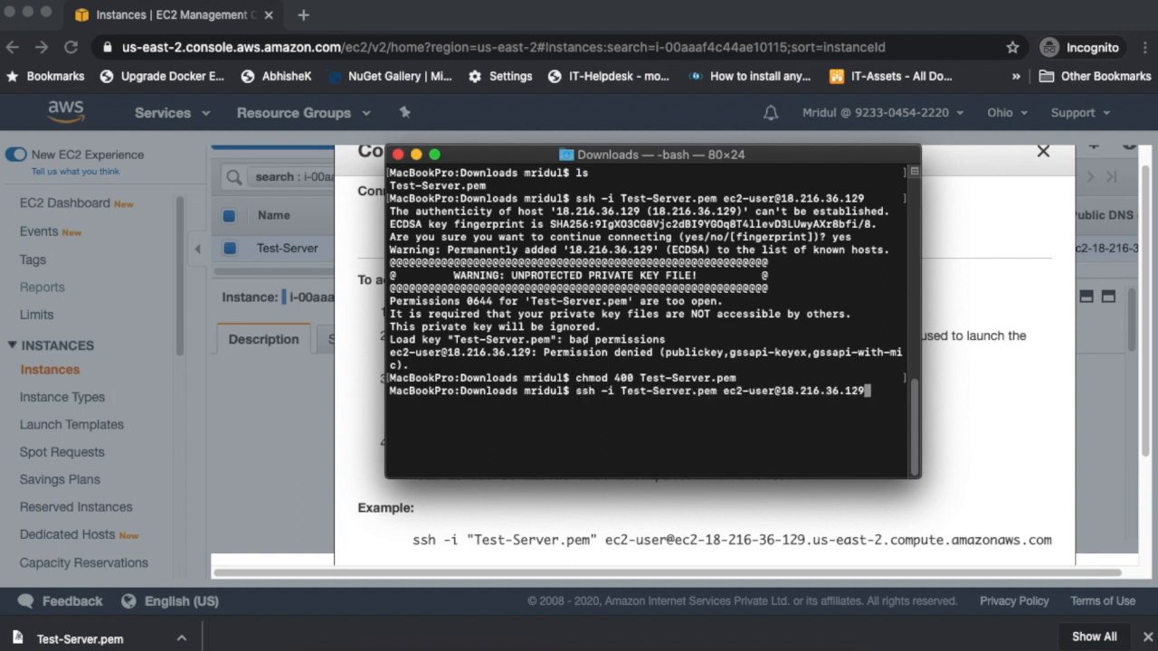
{"action": "key", "text": "Return"}
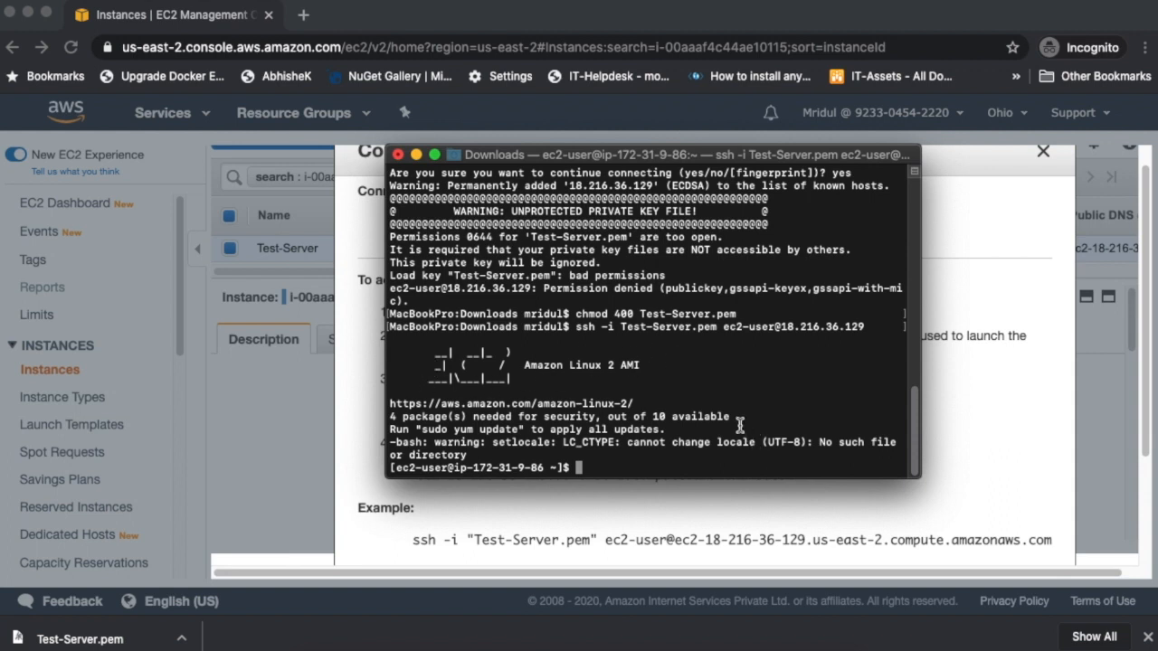
{"action": "key", "text": "ctrl+l"}
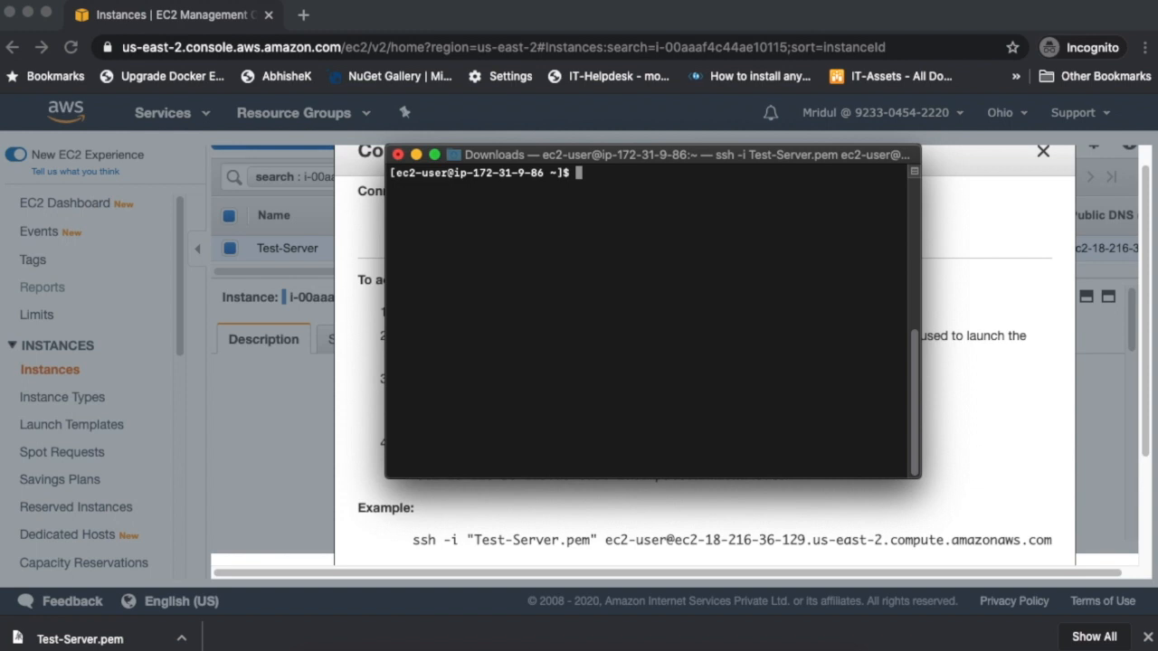
Switch to the root user on the instance with sudo su
{"action": "type", "text": "y"}
{"action": "type", "text": "u"}
{"action": "key", "text": "BackSpace"}
{"action": "key", "text": "BackSpace"}
{"action": "type", "text": "sudo su"}
{"action": "key", "text": "Return"}
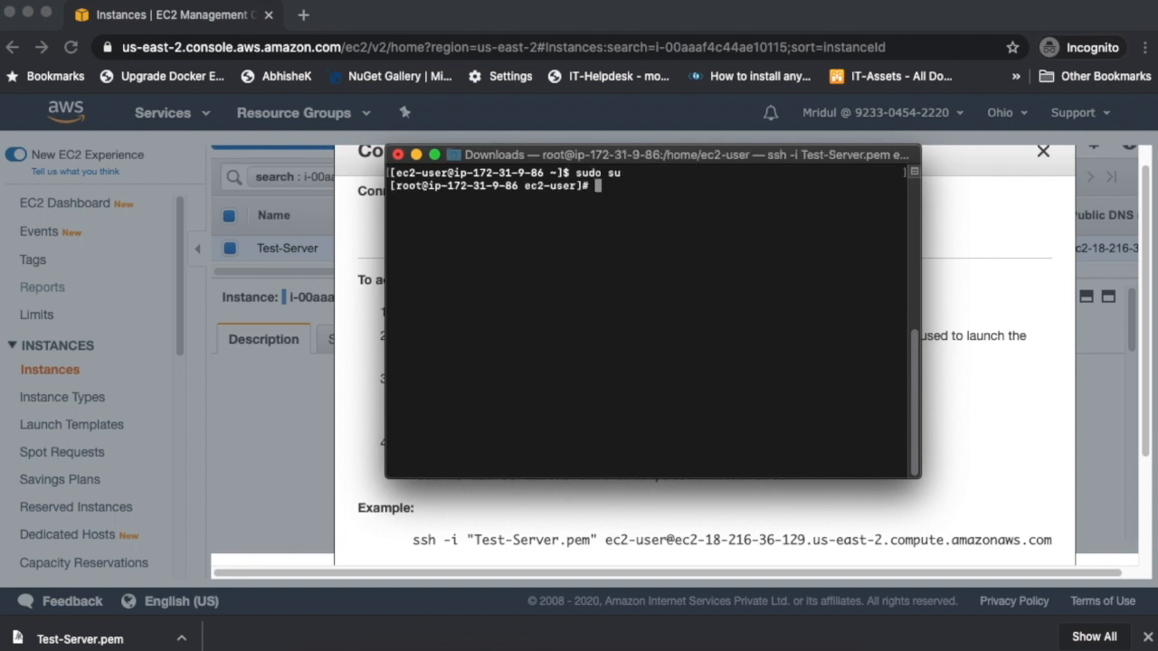
Update the instance's packages with yum update and approve the transaction with y
{"action": "type", "text": "yum update"}
{"action": "key", "text": "Return"}
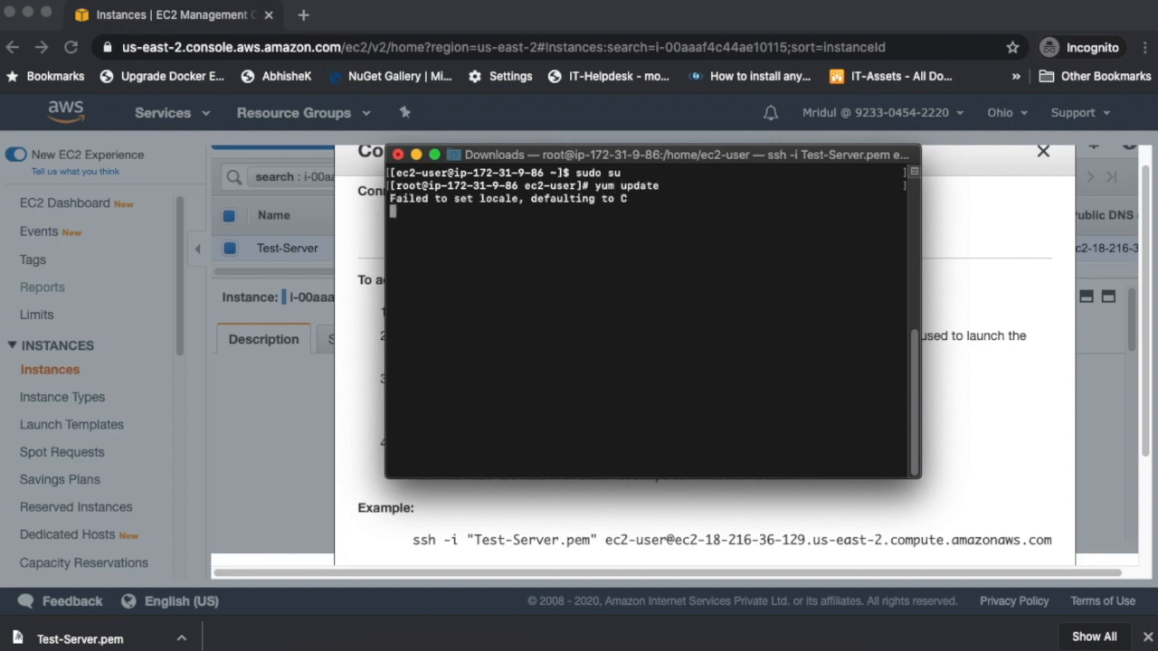
{"action": "type", "text": "y"}
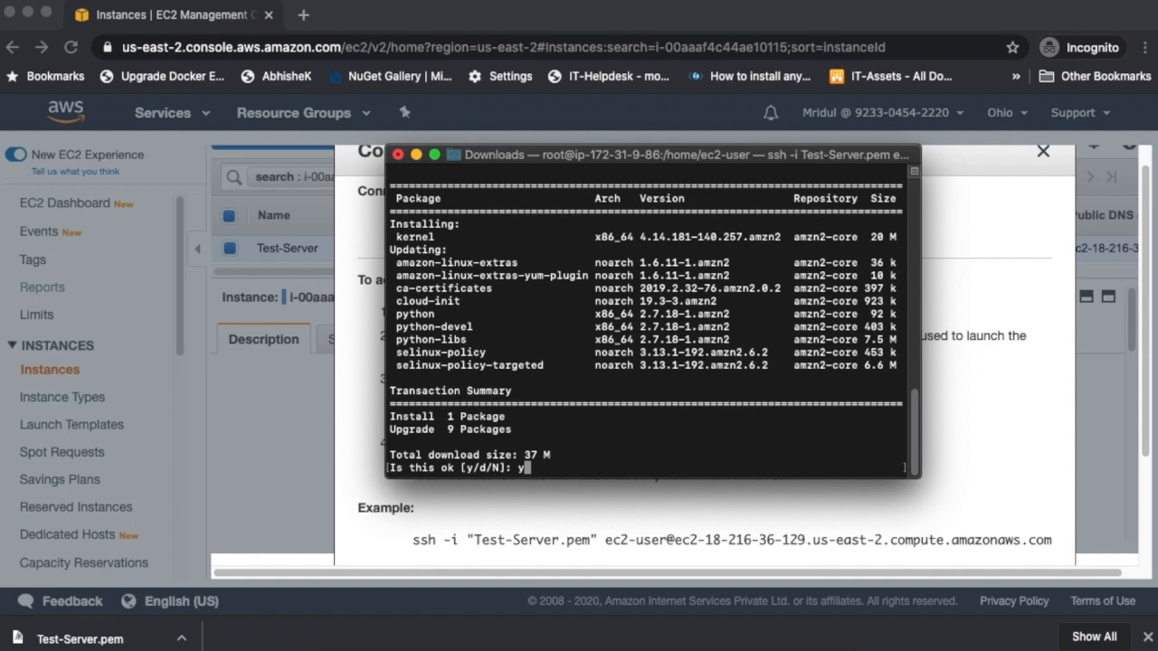
{"action": "key", "text": "Return"}
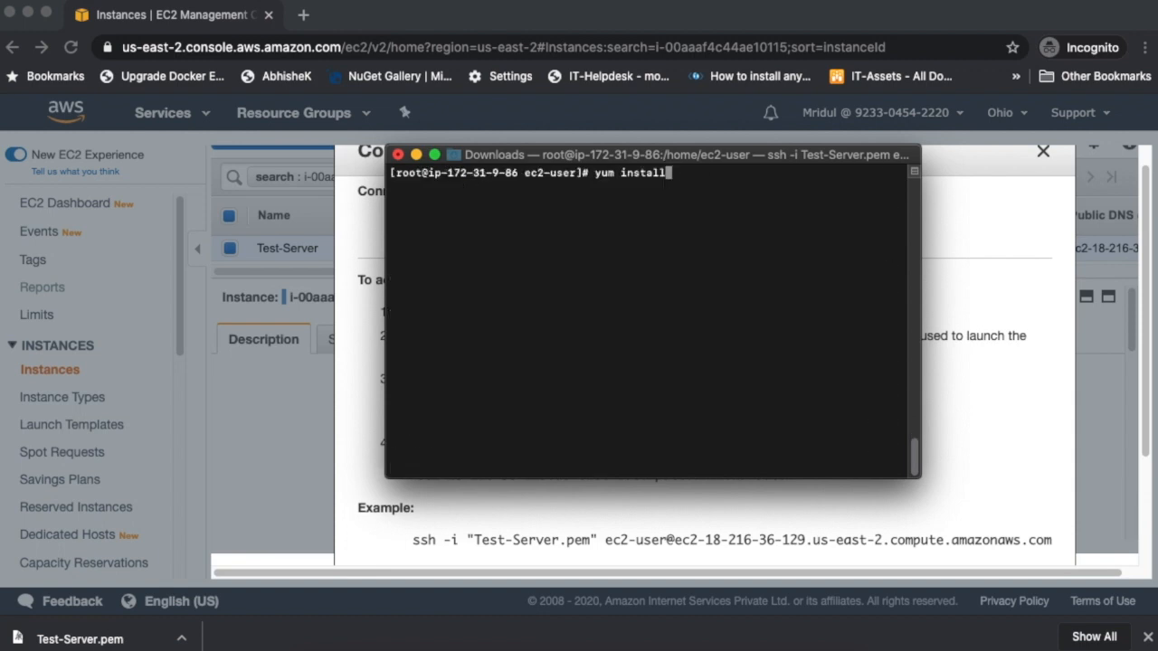
Install the Apache web server with yum install httpd and approve the transaction with y
{"action": "type", "text": "httpd"}
{"action": "key", "text": "Return"}
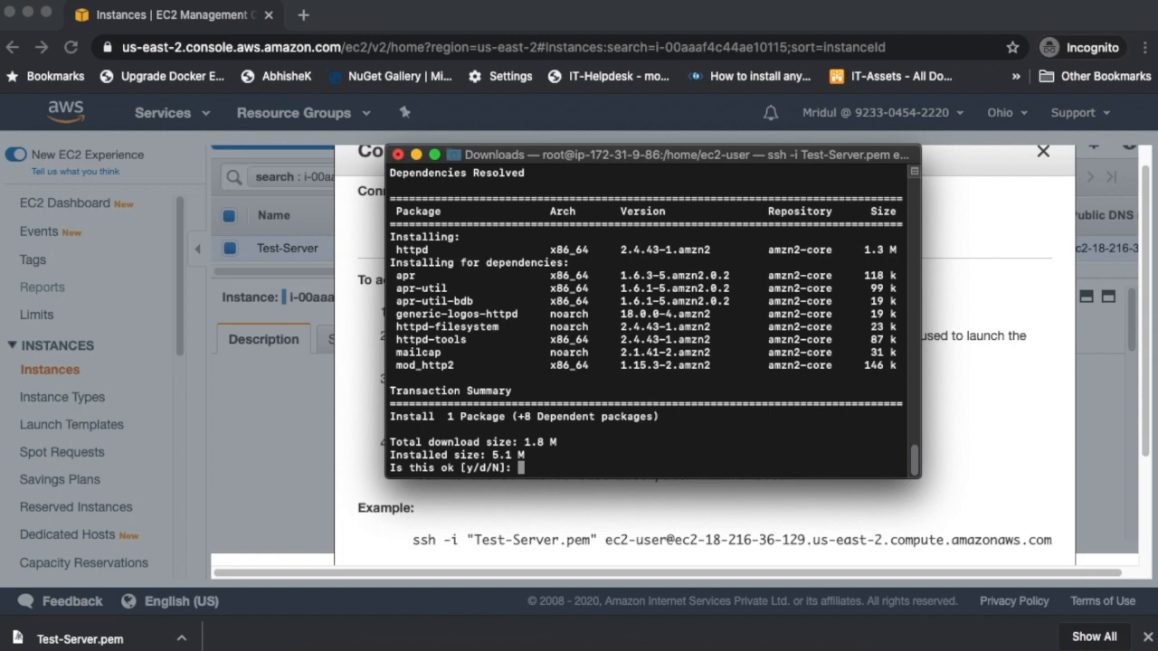
{"action": "type", "text": "y"}
{"action": "key", "text": "Return"}
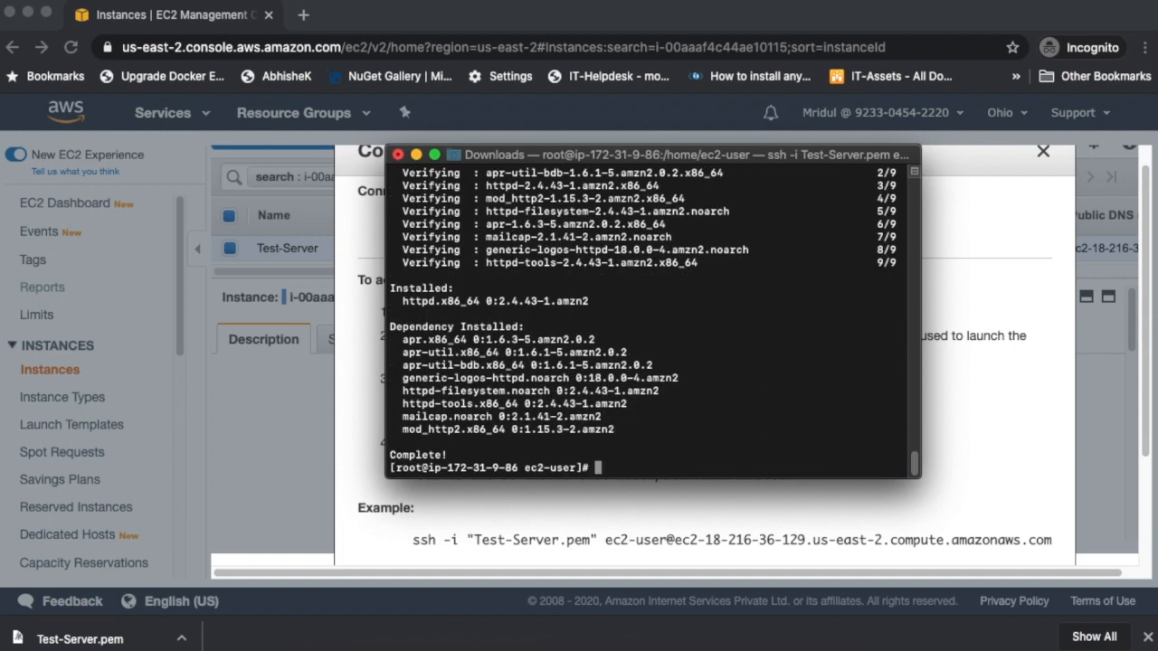
Restart the web server with service httpd restart and check it with service httpd status
{"action": "type", "text": "service httpd restart"}
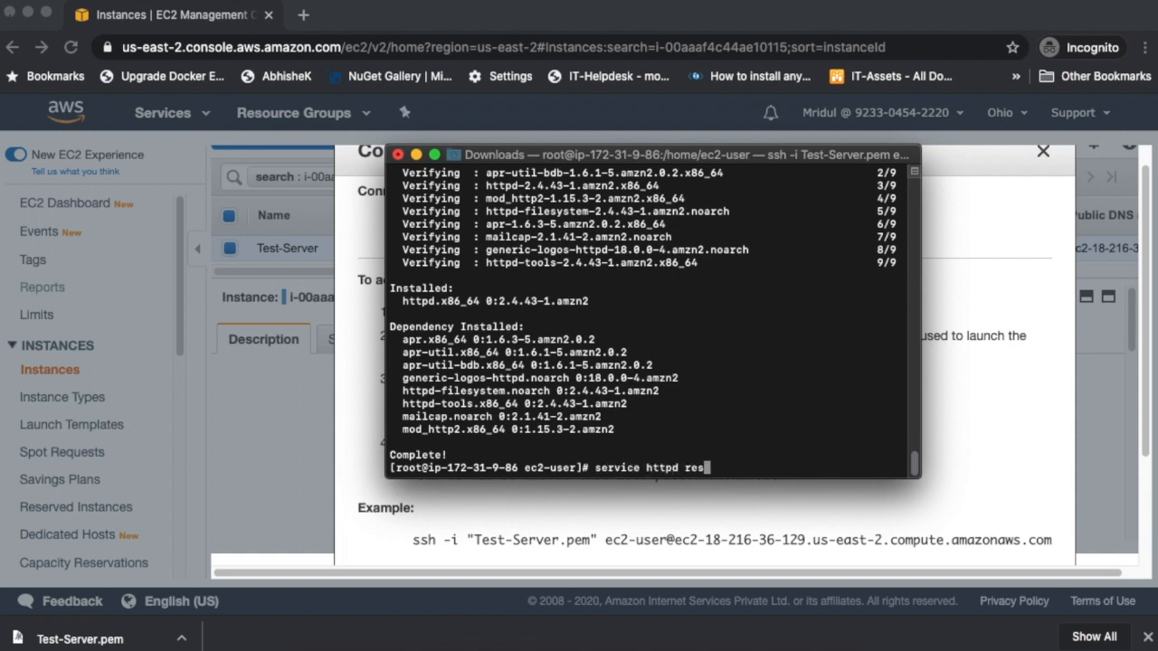
{"action": "key", "text": "Return"}
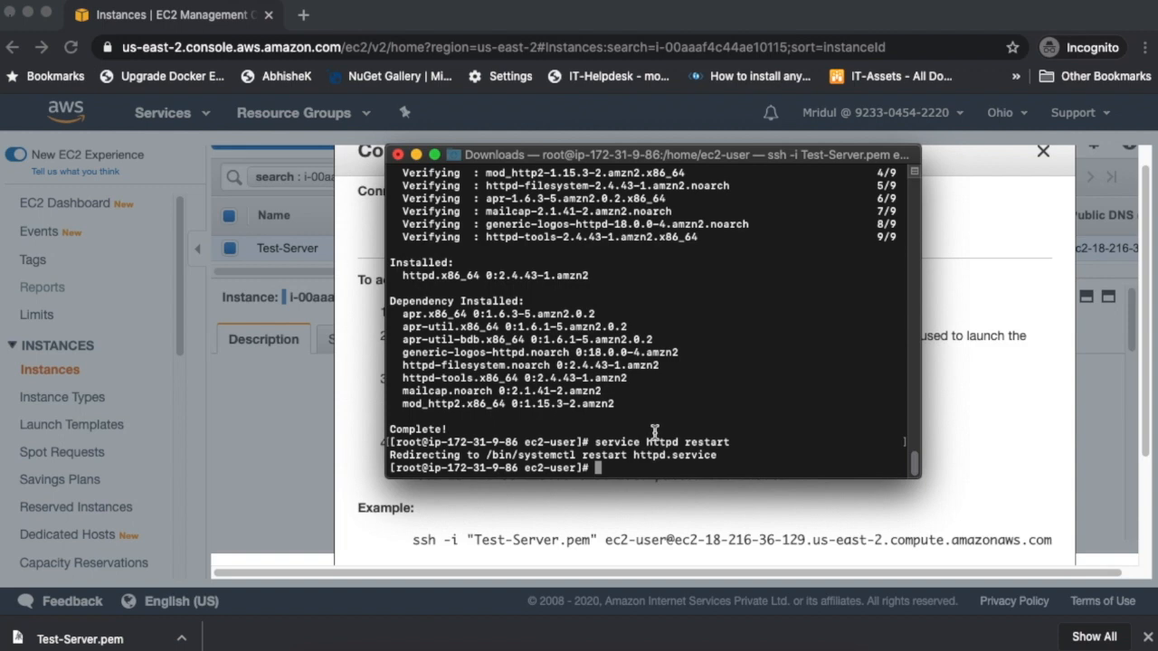
{"action": "key", "text": "Up"}
{"action": "key", "text": "BackSpace"}
{"action": "key", "text": "BackSpace"}
{"action": "key", "text": "BackSpace"}
{"action": "key", "text": "BackSpace"}
{"action": "key", "text": "BackSpace"}
{"action": "key", "text": "BackSpace"}
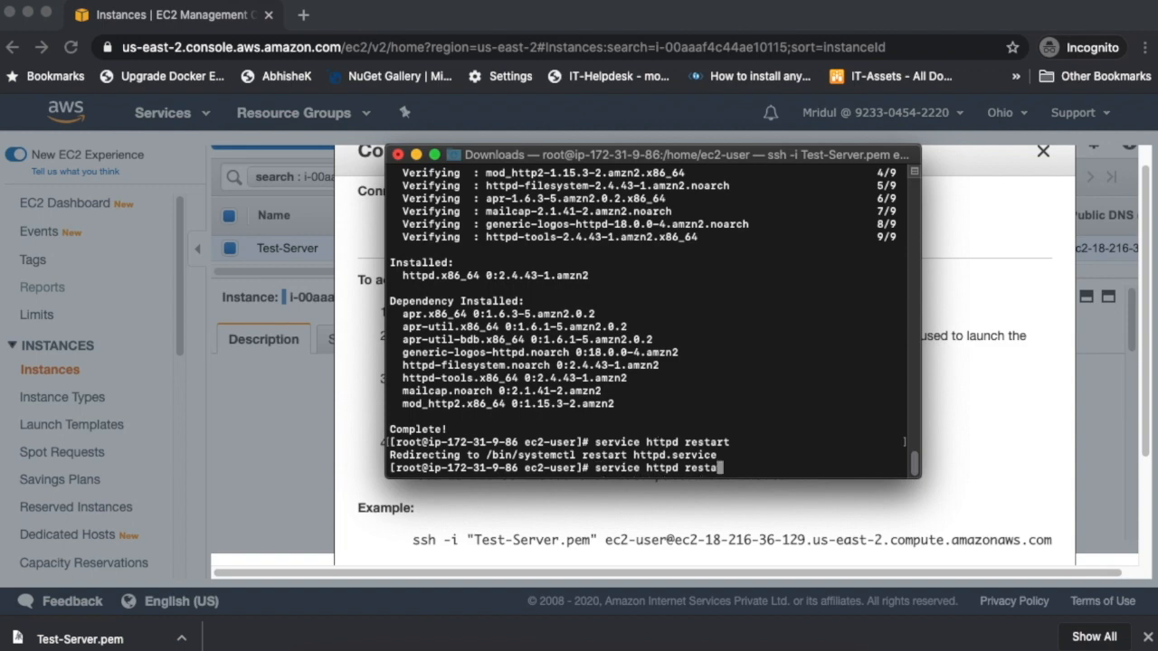
{"action": "type", "text": "tatus"}
{"action": "key", "text": "Return"}
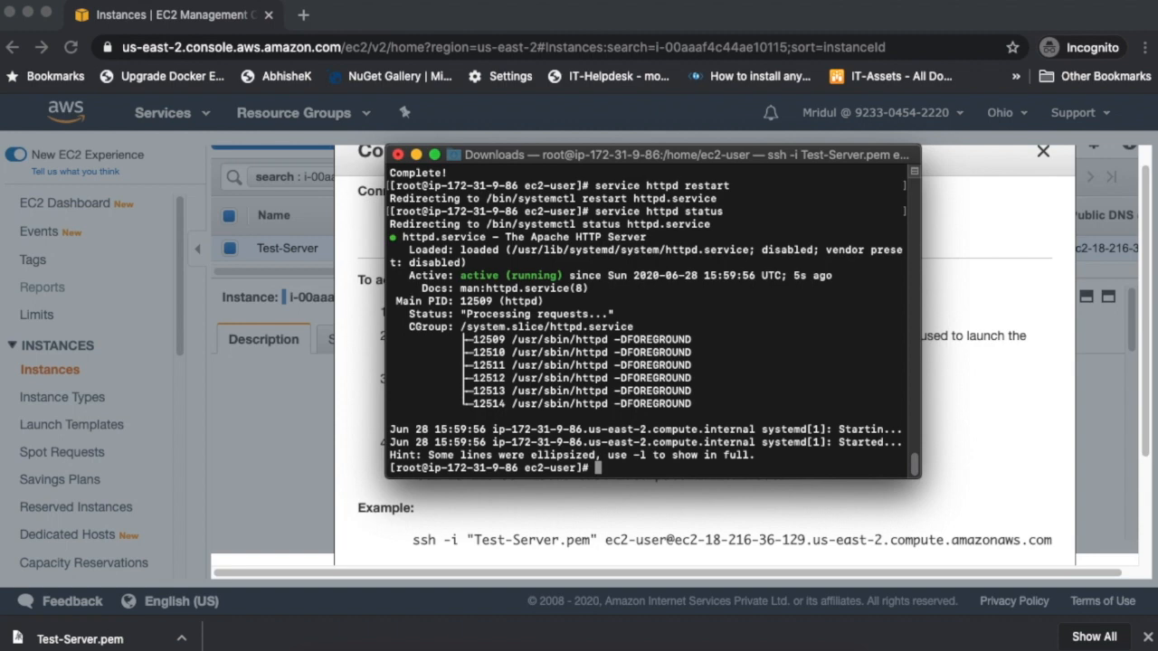
Copy the instance's IPv4 public IP from the AWS console, open it in a new browser tab and return to the console
{"action": "left_click", "coordinate": [297, 406]}
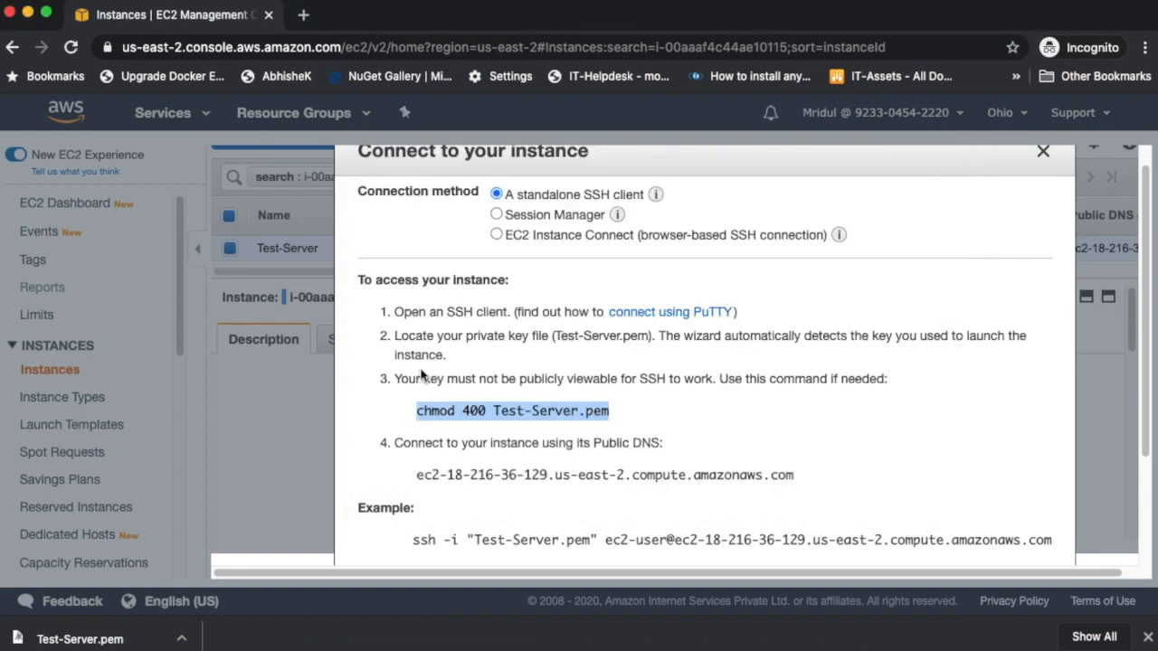
{"action": "key", "text": "Escape"}
{"action": "left_click", "coordinate": [967, 450]}
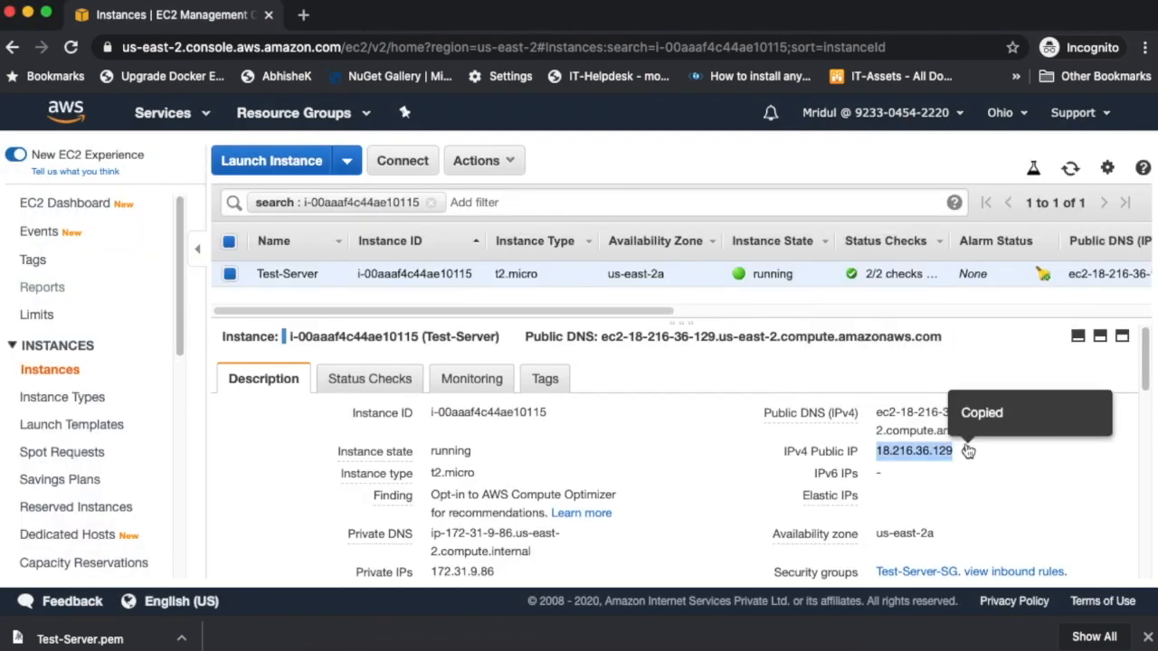
{"action": "left_click", "coordinate": [303, 16]}
{"action": "key", "text": "super+v"}
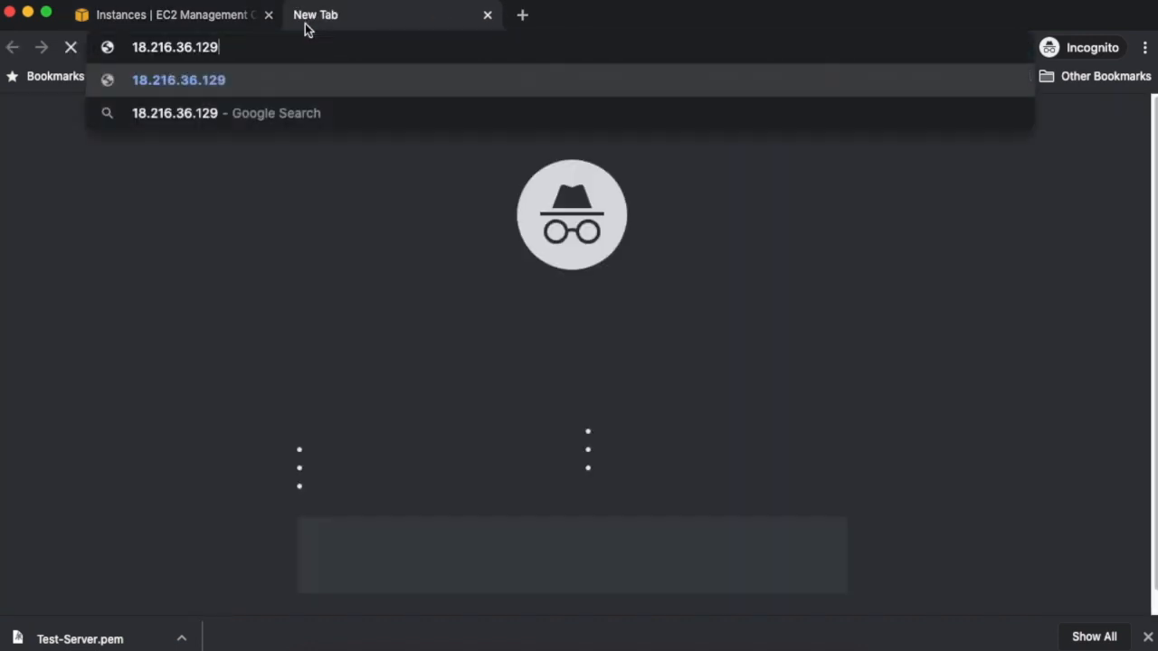
{"action": "key", "text": "Return"}
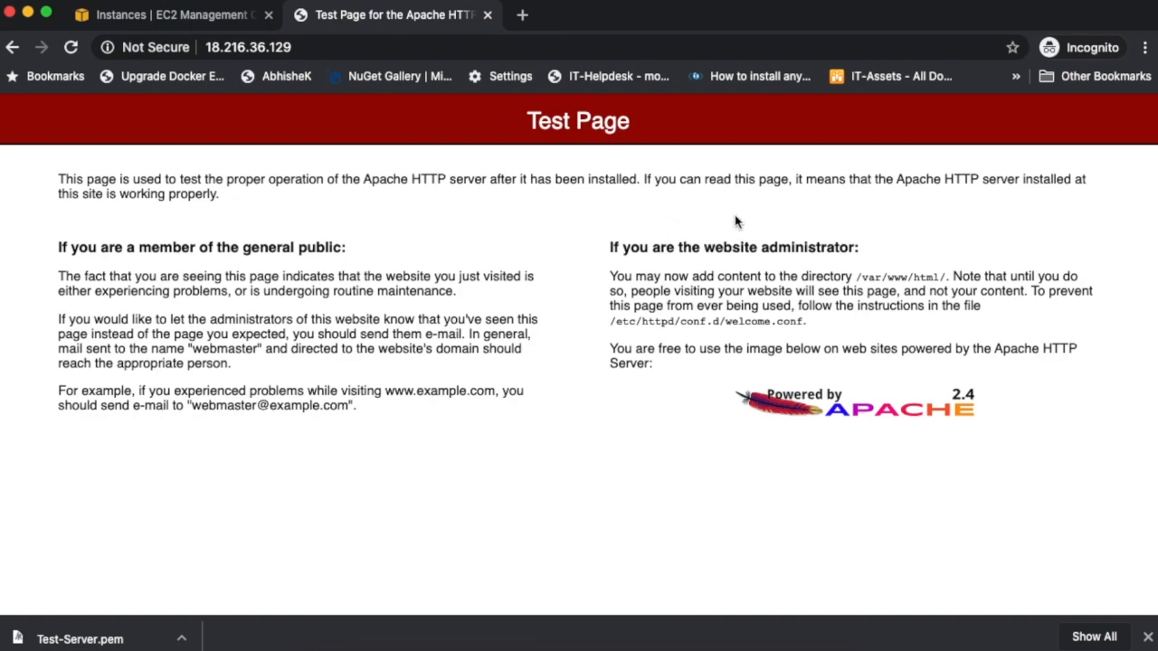
{"action": "left_click", "coordinate": [152, 20]}
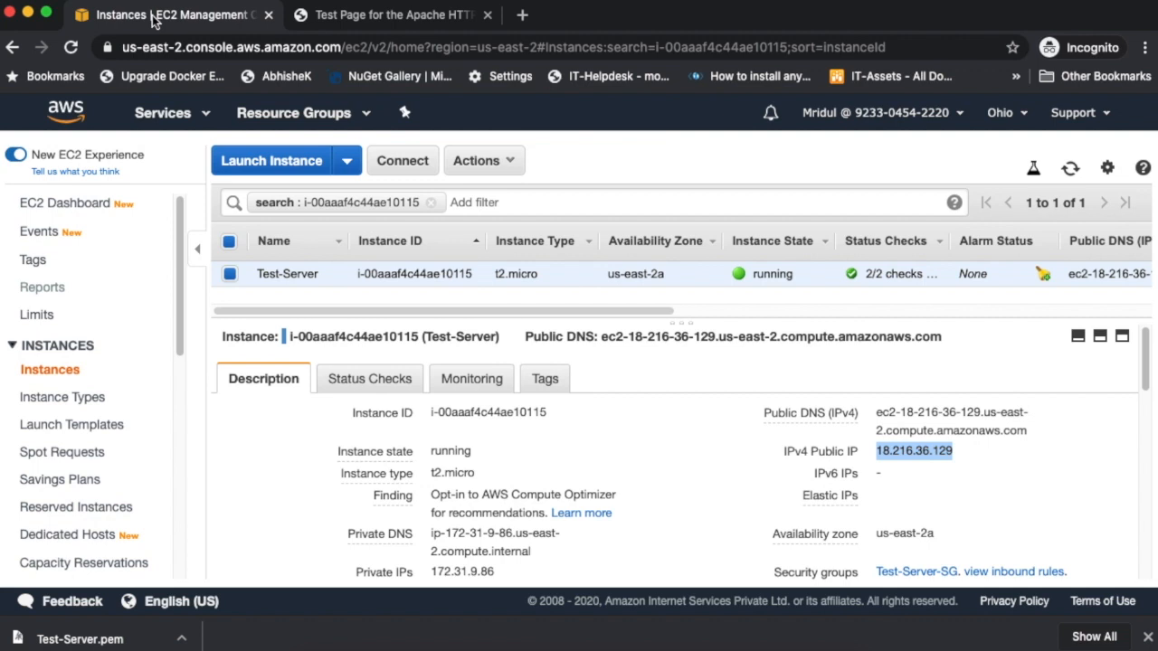